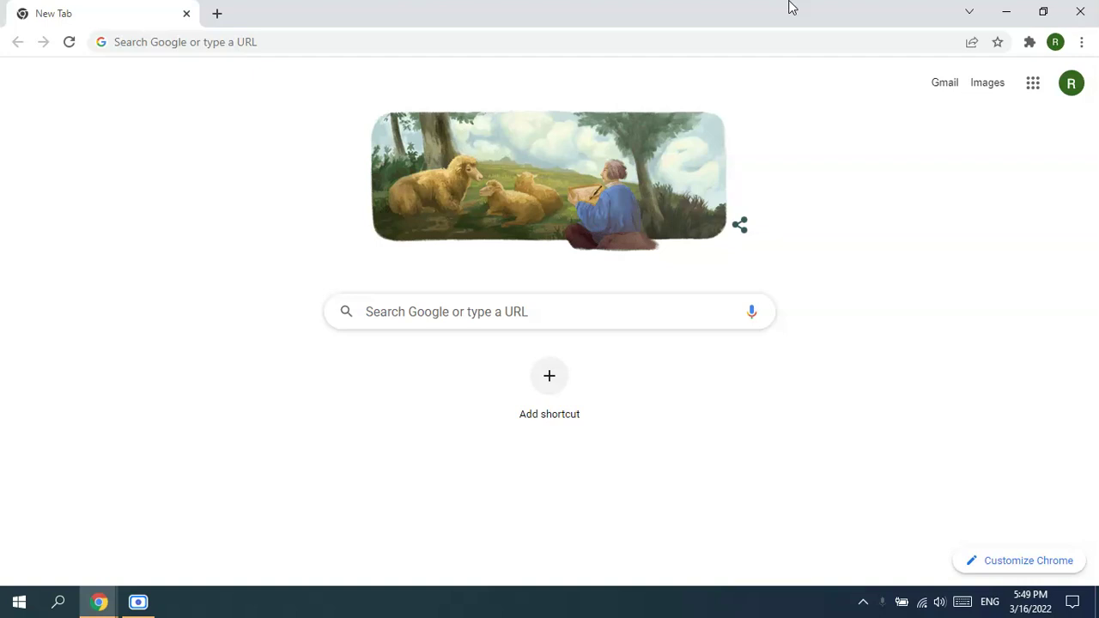
Start a Google search query limited to site:facebook.com with the quoted term "doctor".
left_click(386, 317)
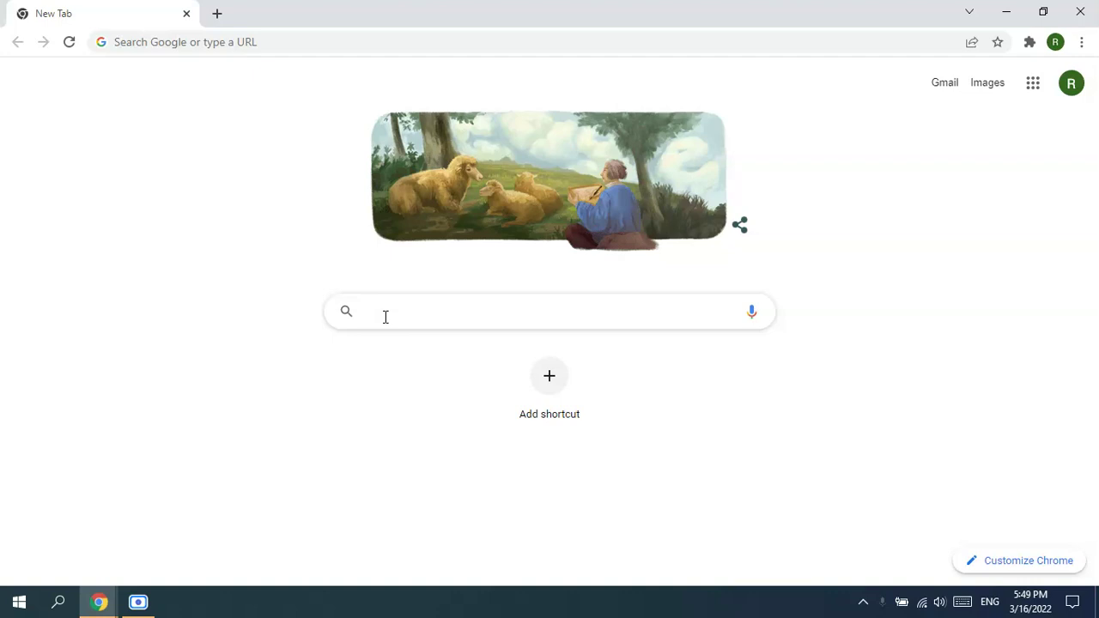
type("site")
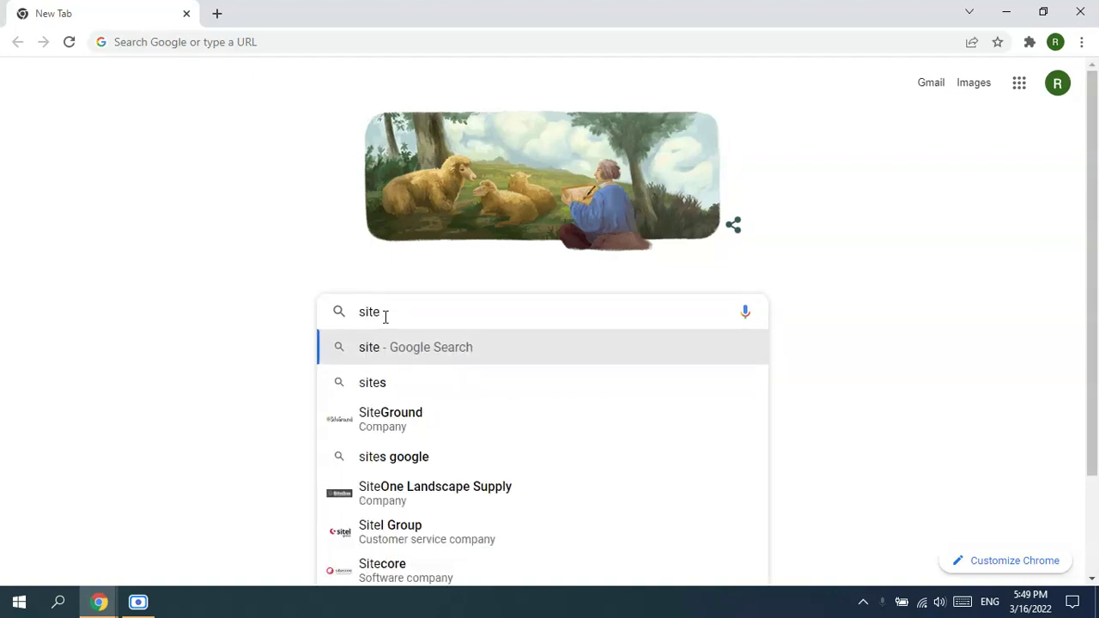
type(":")
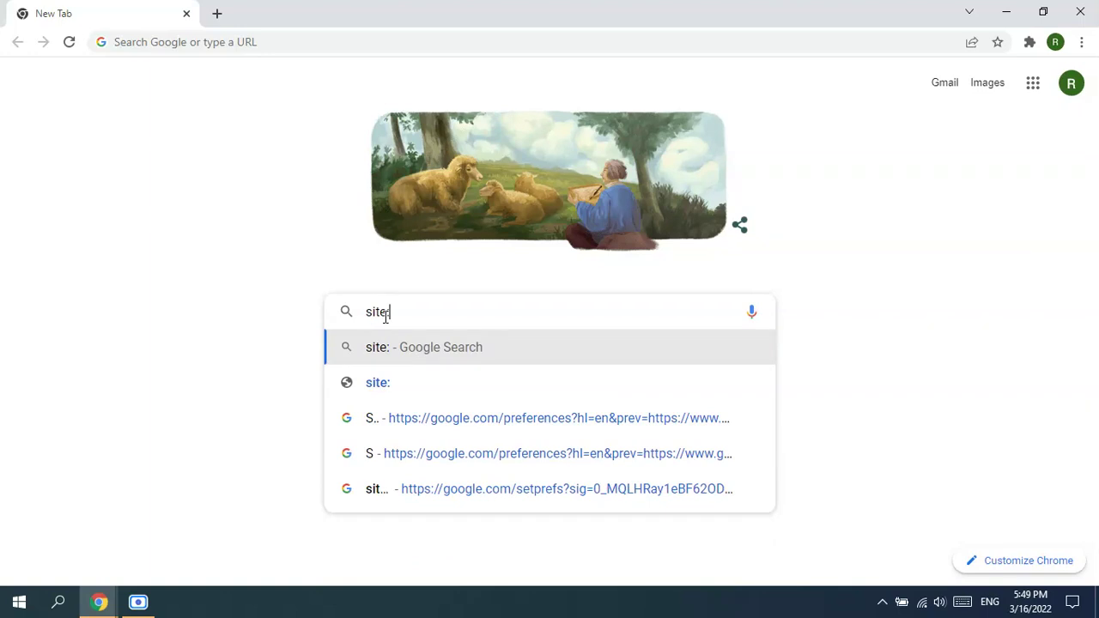
type("face")
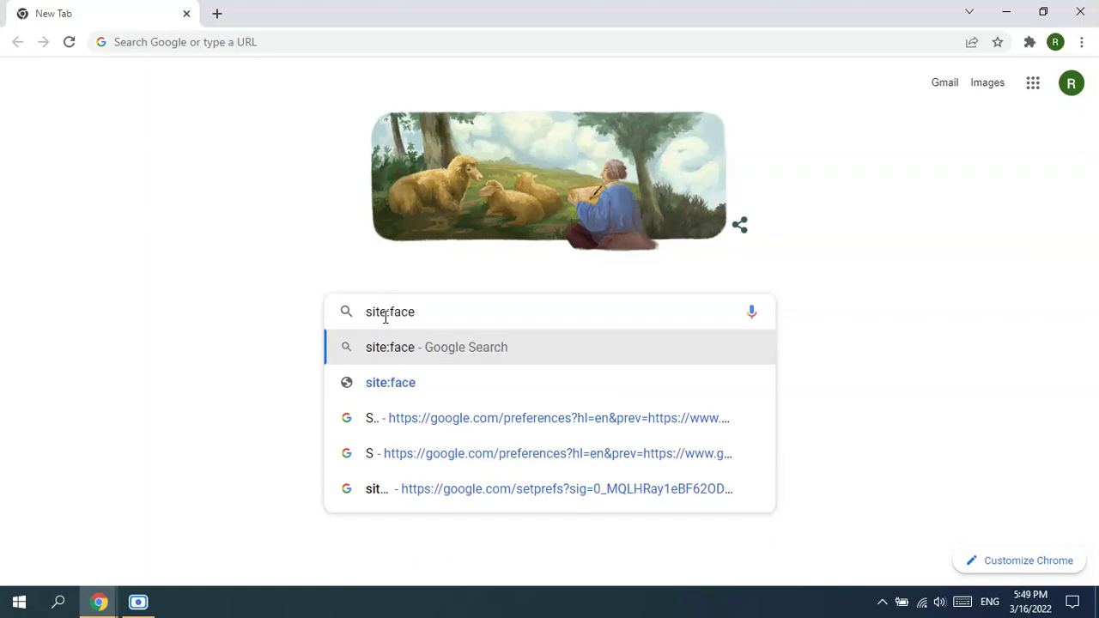
type("book.")
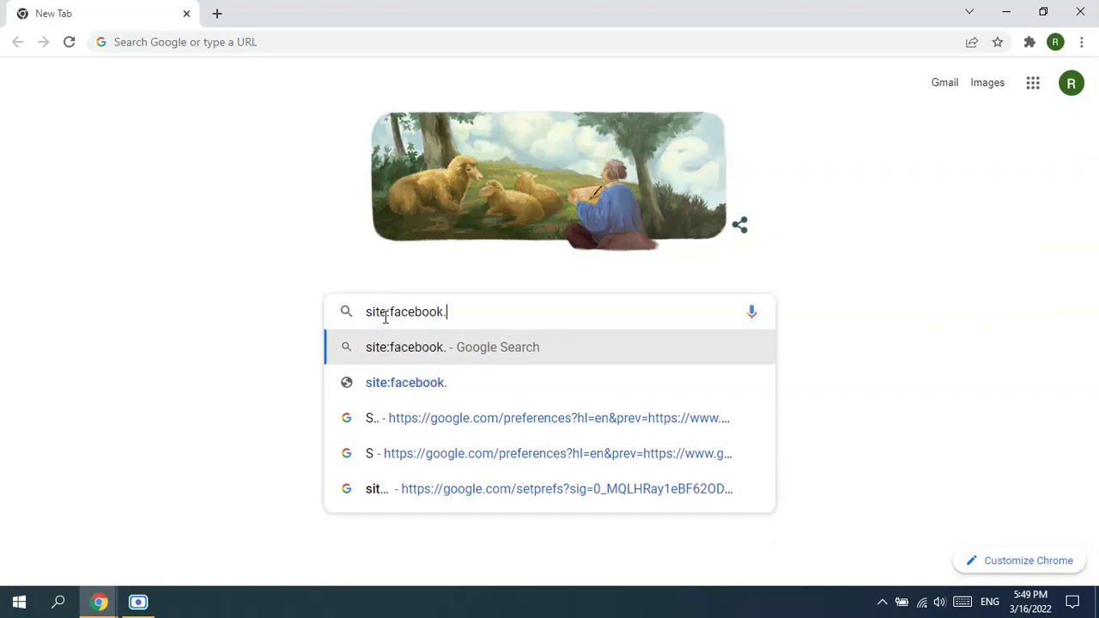
type("com")
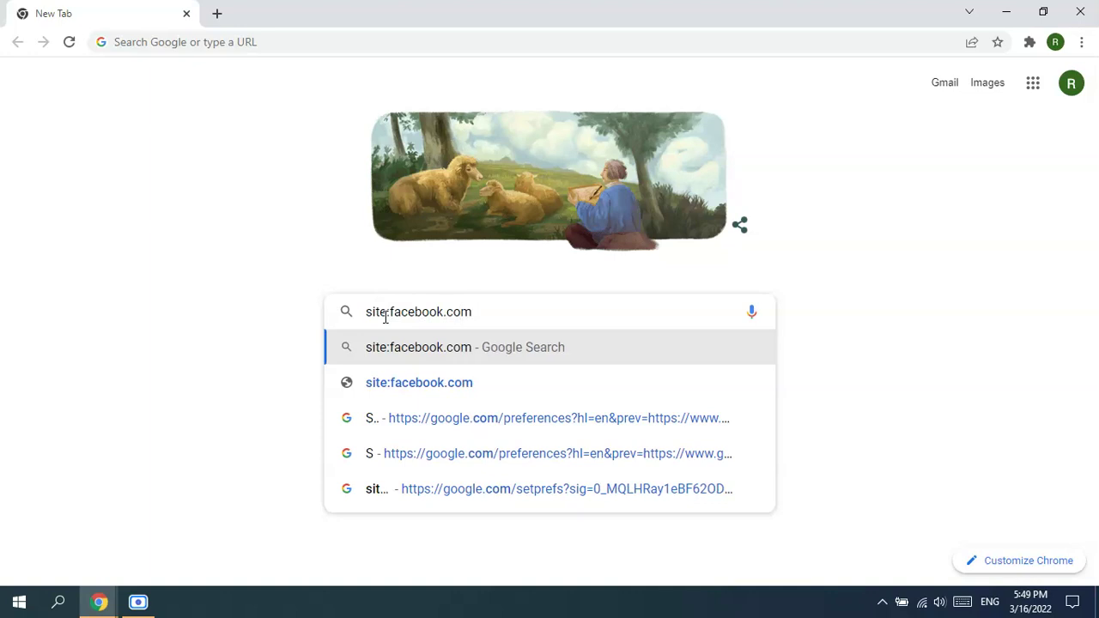
type(" \"\"")
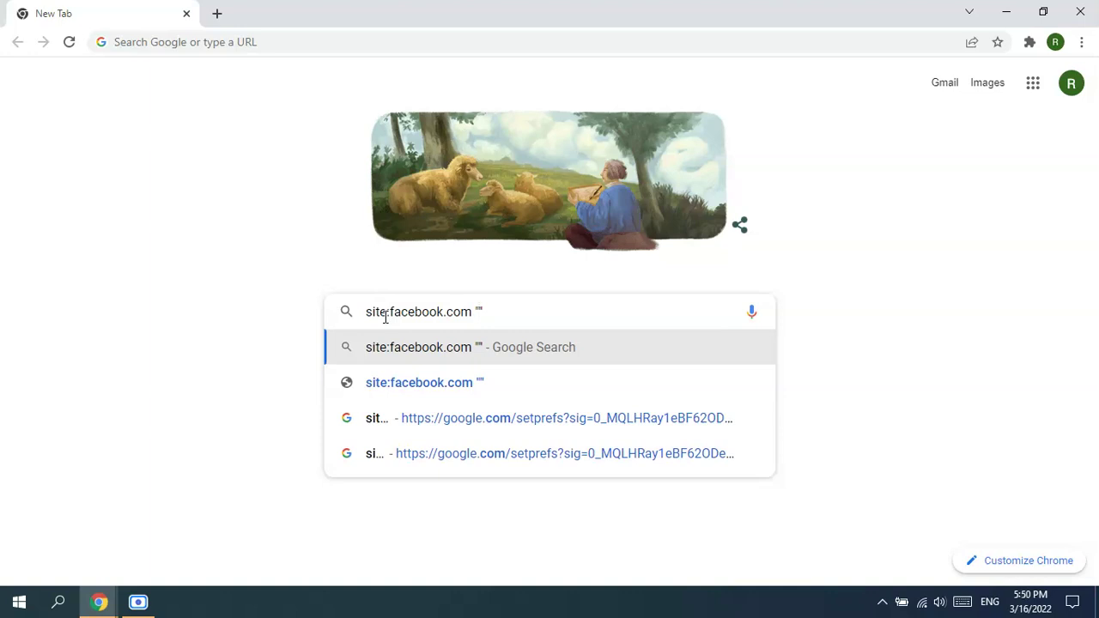
type("doc")
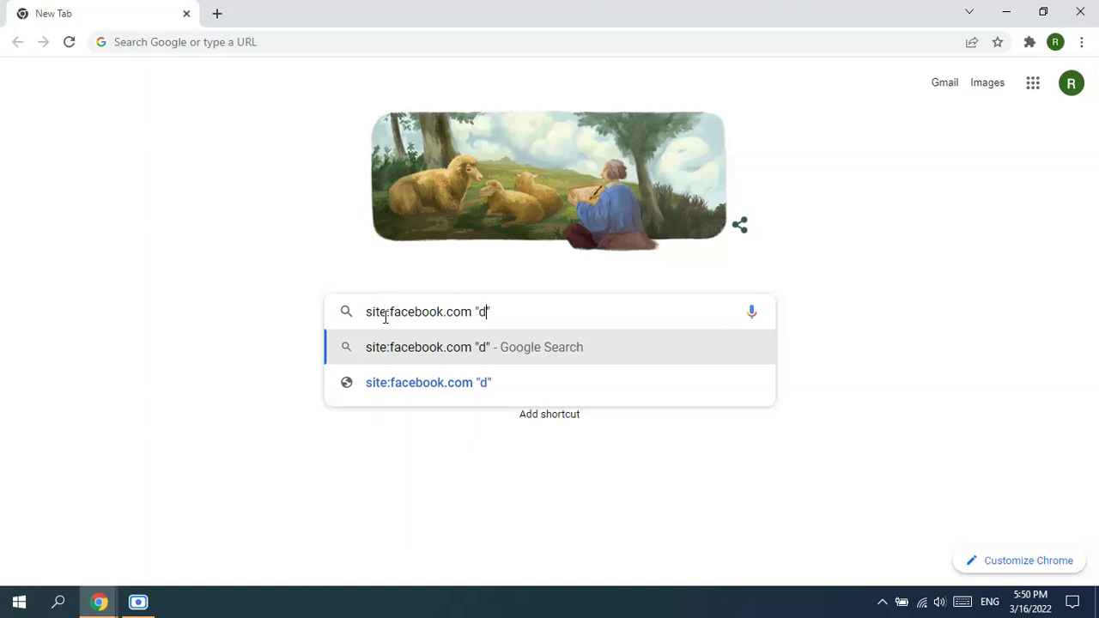
type("tor")
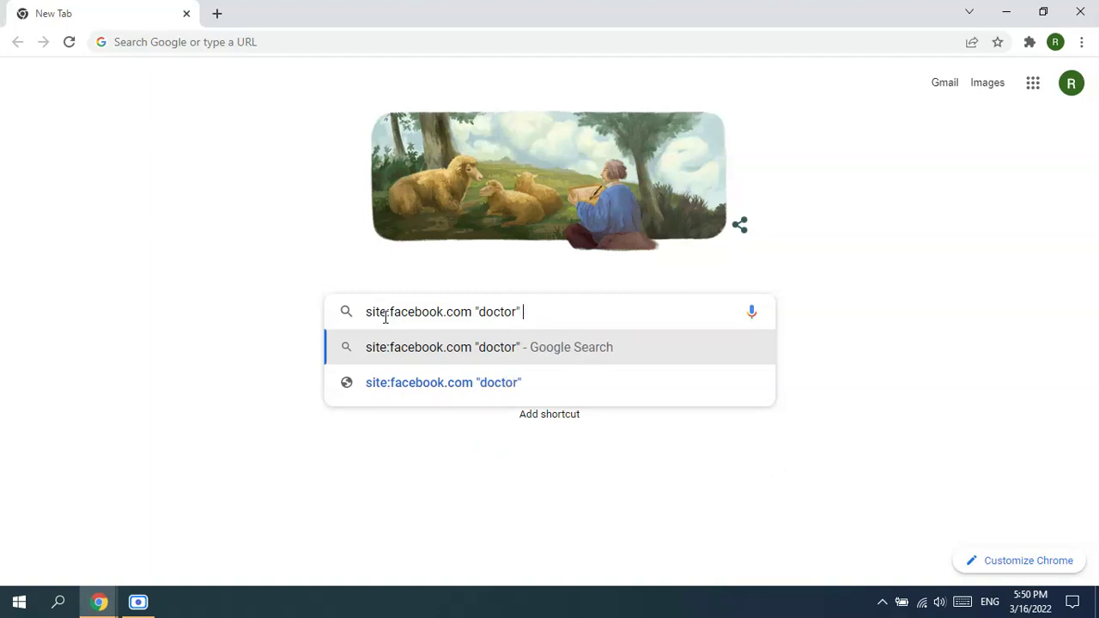
key("Right")
type("\"\"")
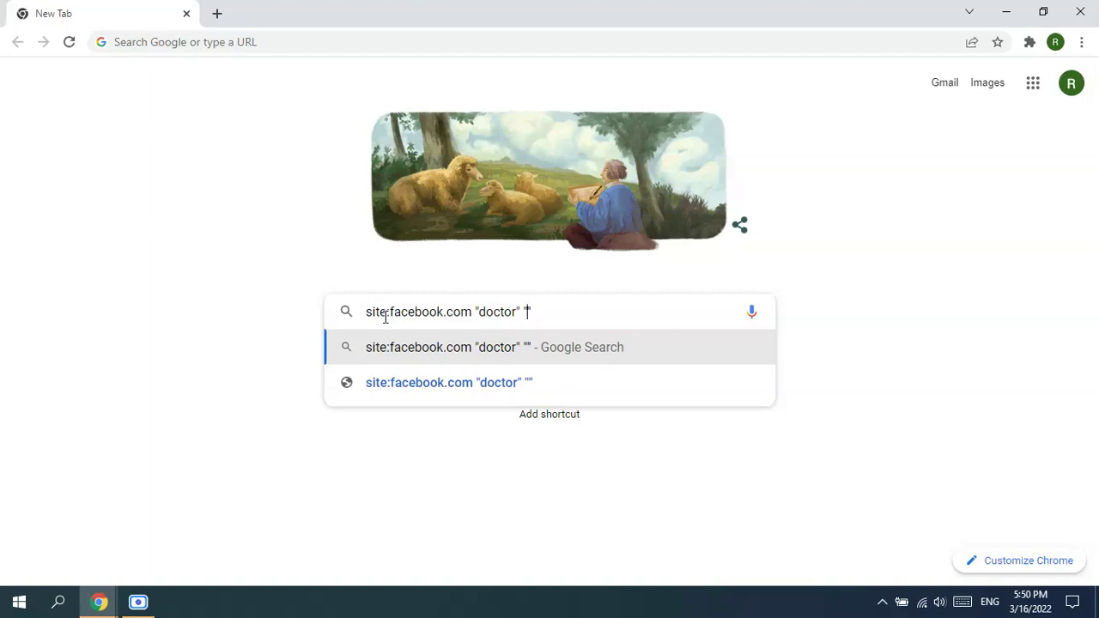
type("usa\"")
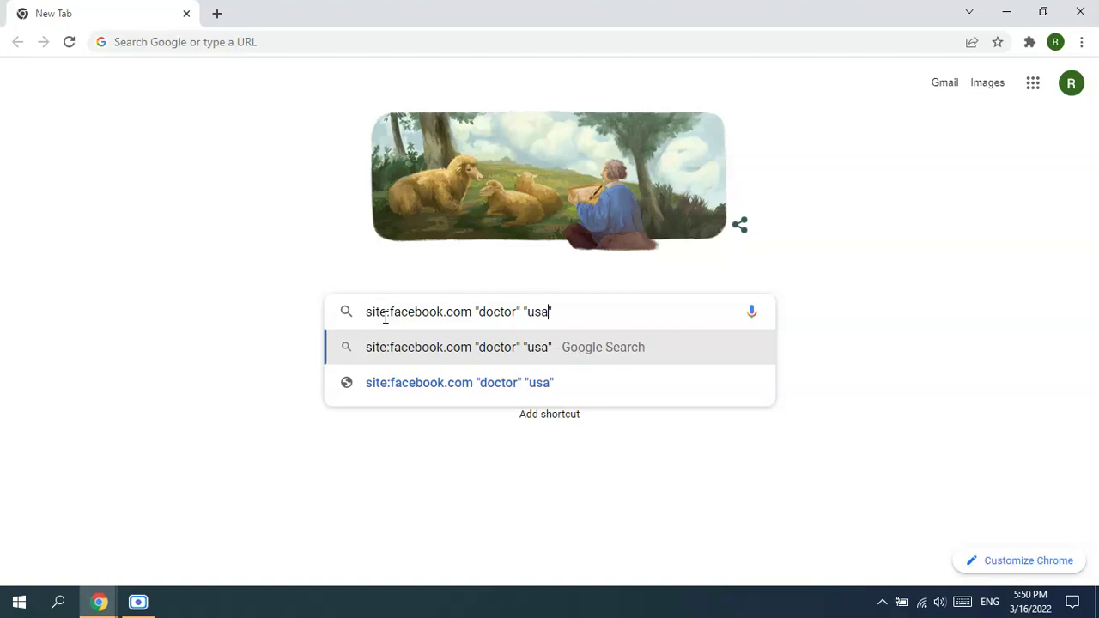
type(" \"\"")
key("Left")
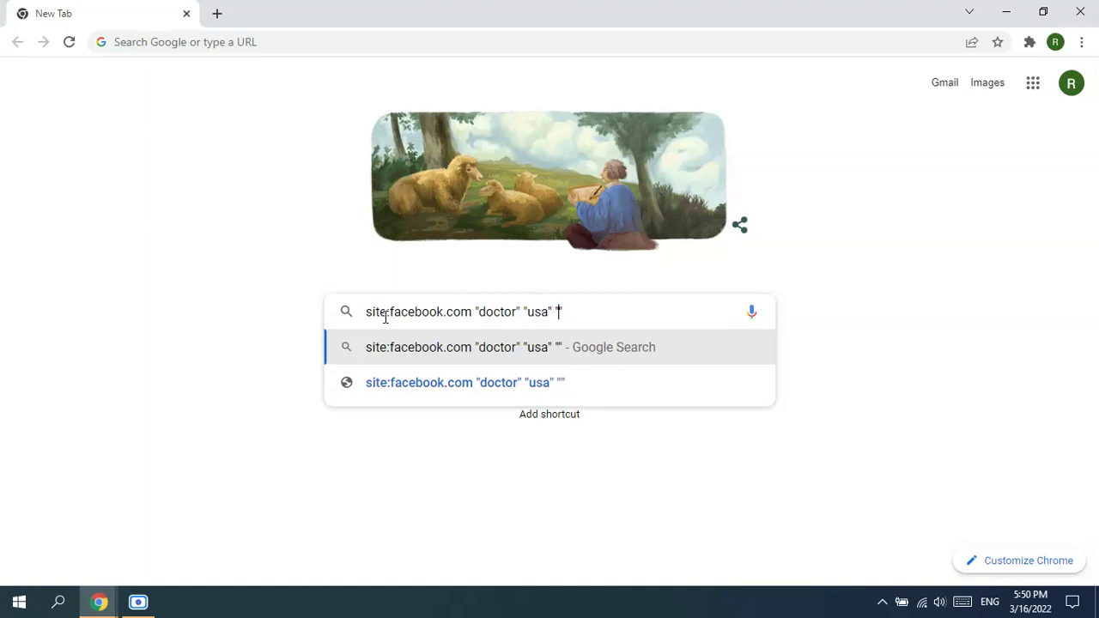
key("BackSpace")
type("@gma")
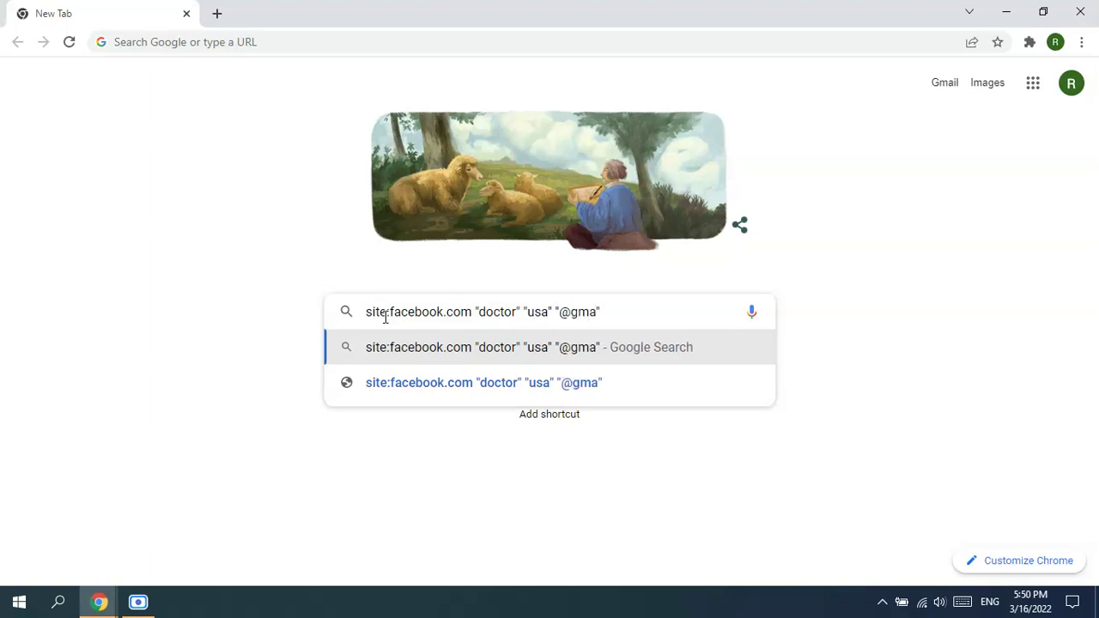
type("il.com")
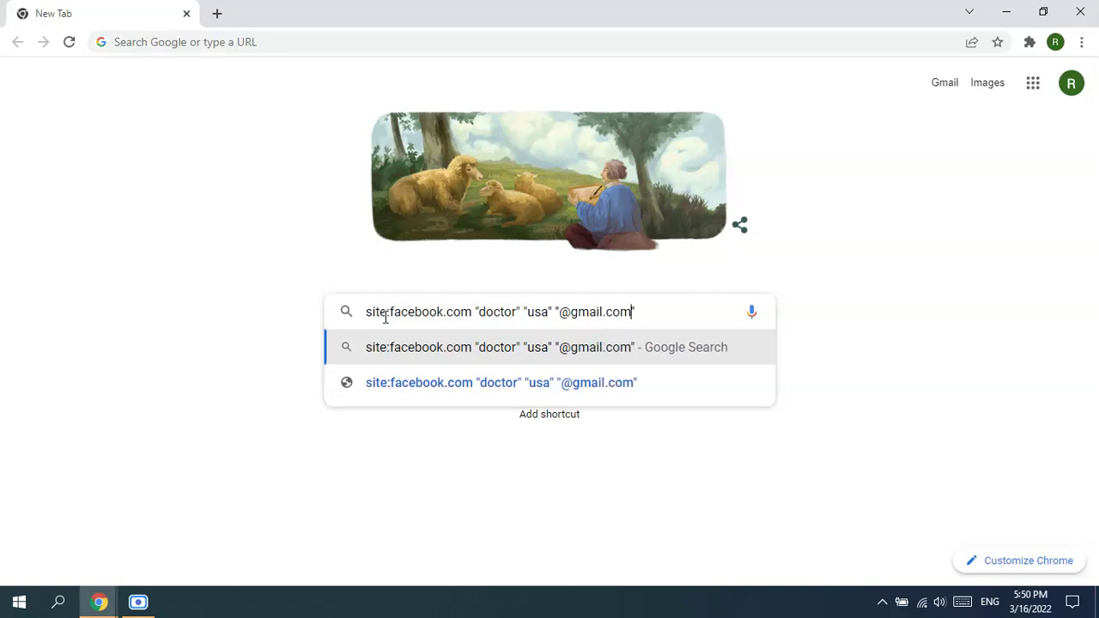
key("Return")
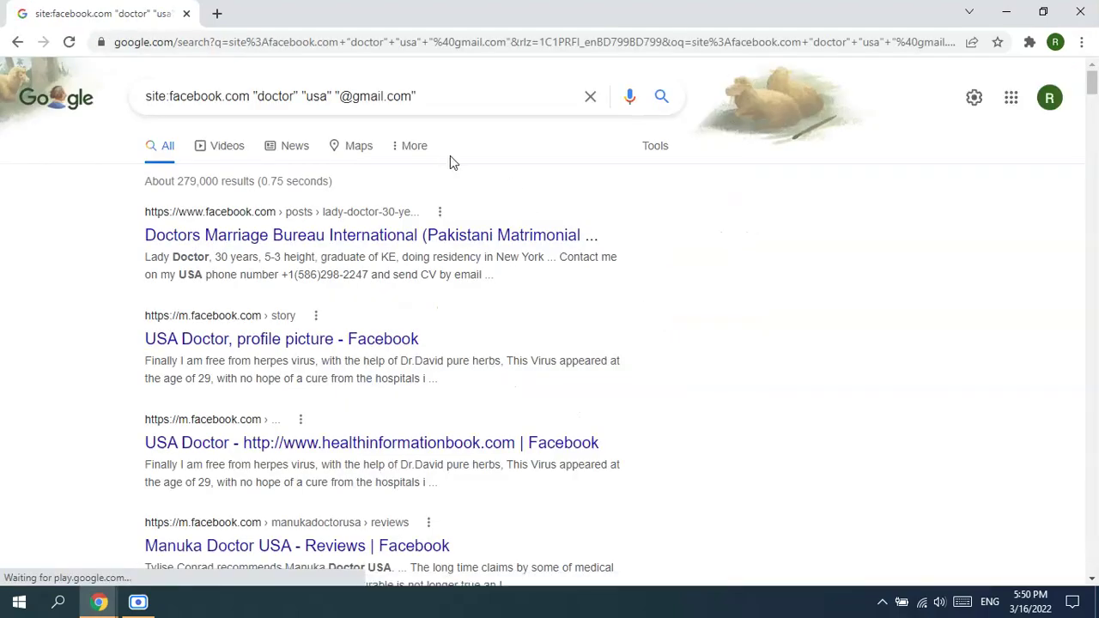
Look through the Facebook doctor search results for listings that contain email addresses.
scroll(463, 172, "down", 15)
scroll(476, 191, "up", 4)
scroll(479, 194, "up", 8)
scroll(474, 191, "down", 5)
scroll(549, 247, "down", 10)
scroll(549, 247, "up", 6)
scroll(550, 248, "up", 7)
left_click_drag(135, 196, 525, 589)
left_click(898, 292)
key("Home")
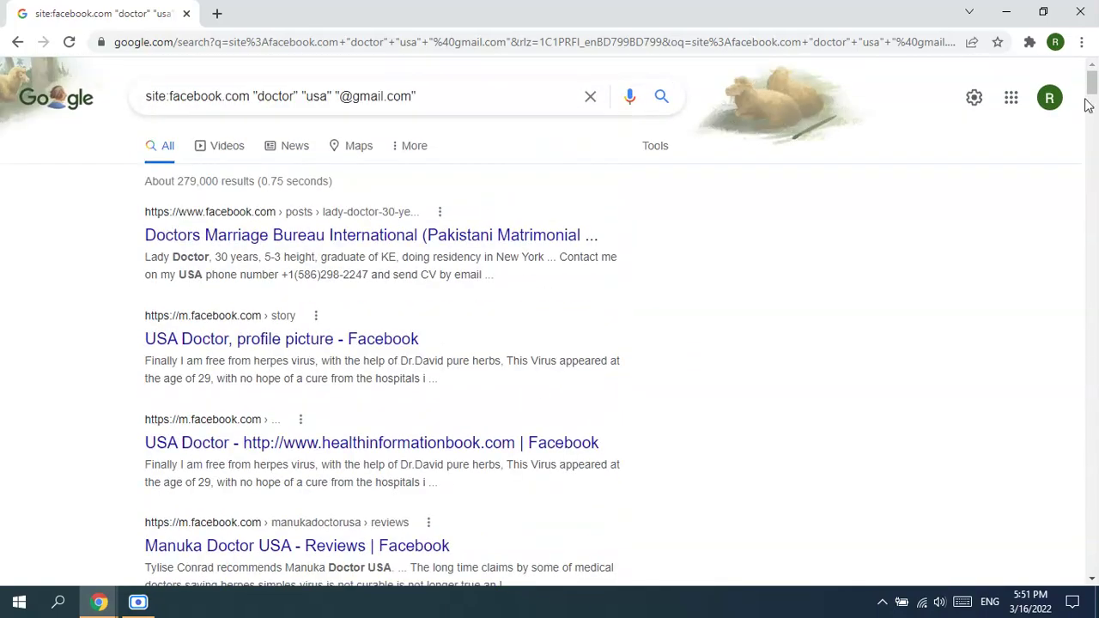
Check the results-per-page and region options in the full search settings, and return to the search results to skim them.
left_click(973, 97)
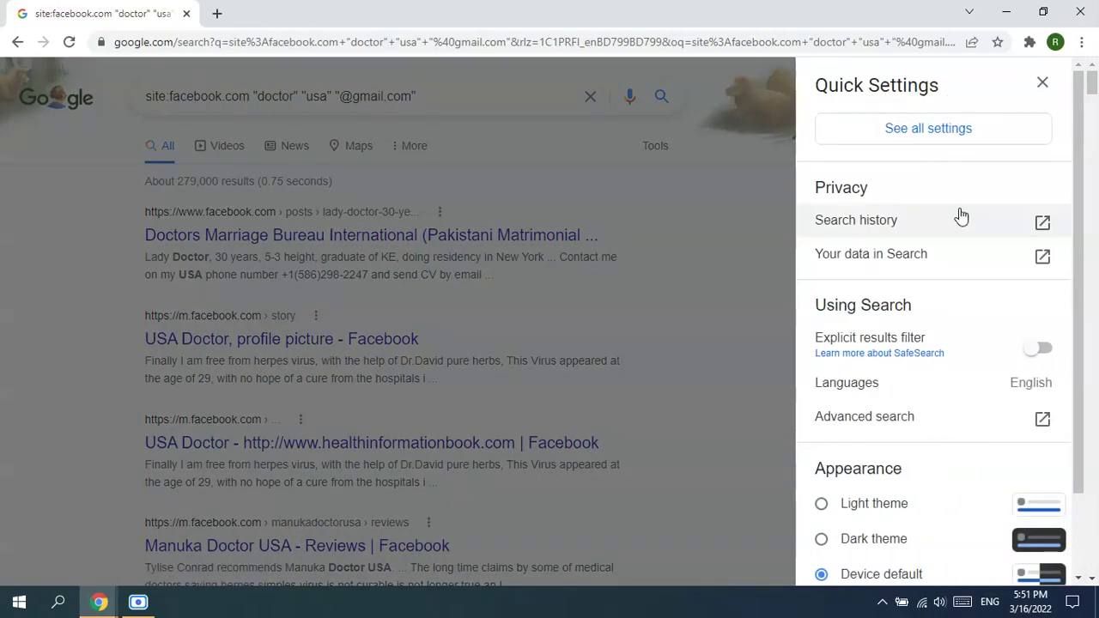
left_click(931, 131)
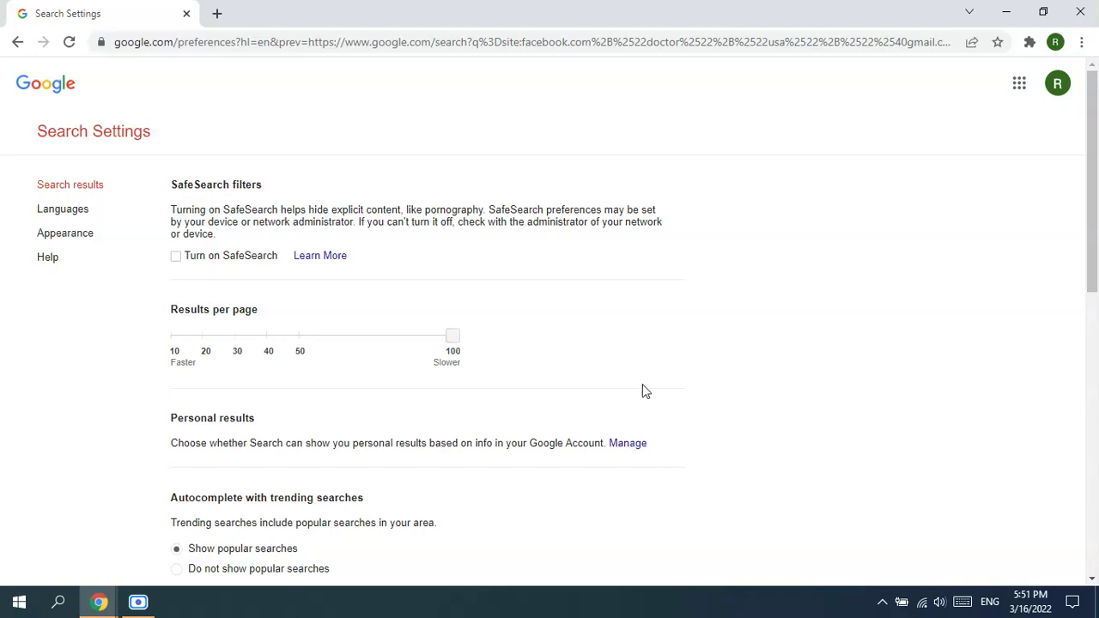
scroll(646, 390, "down", 10)
left_click(186, 359)
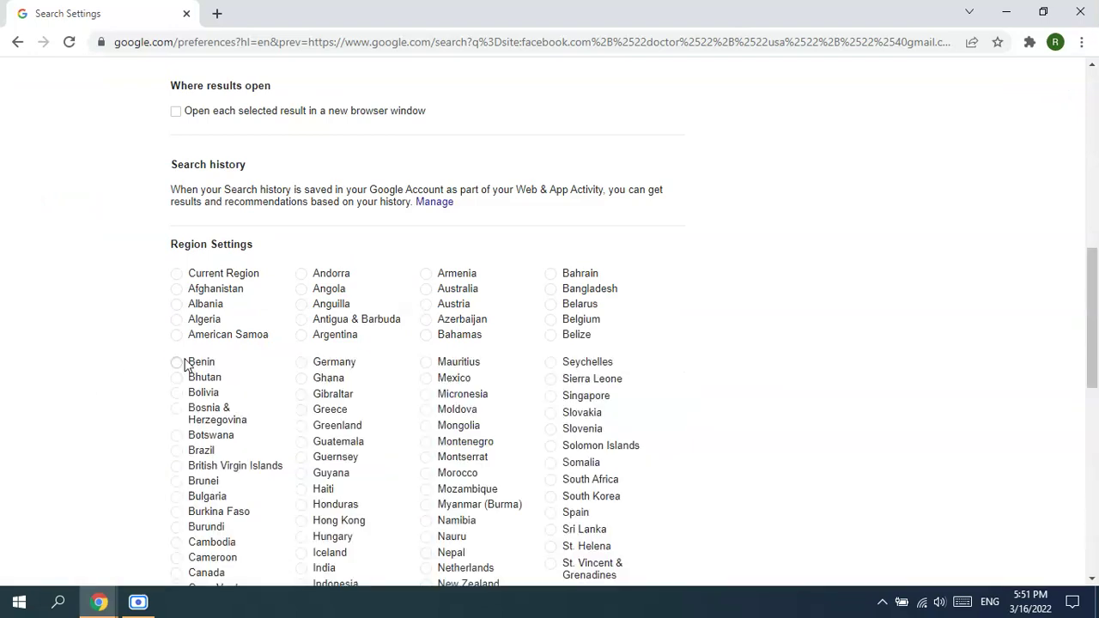
scroll(449, 395, "down", 8)
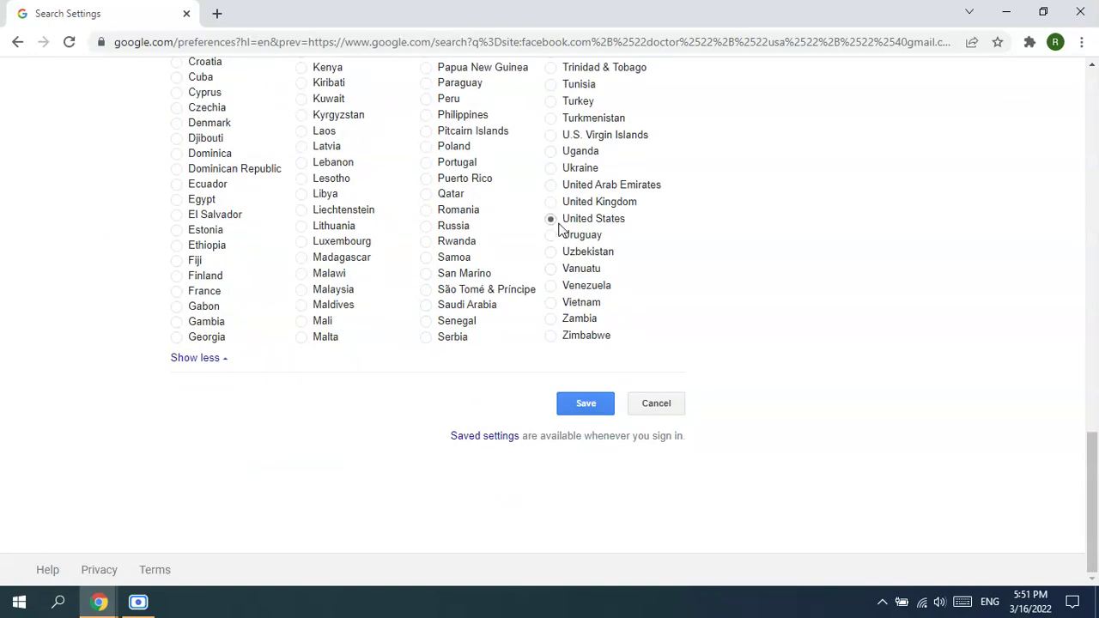
left_click(582, 403)
left_click(17, 42)
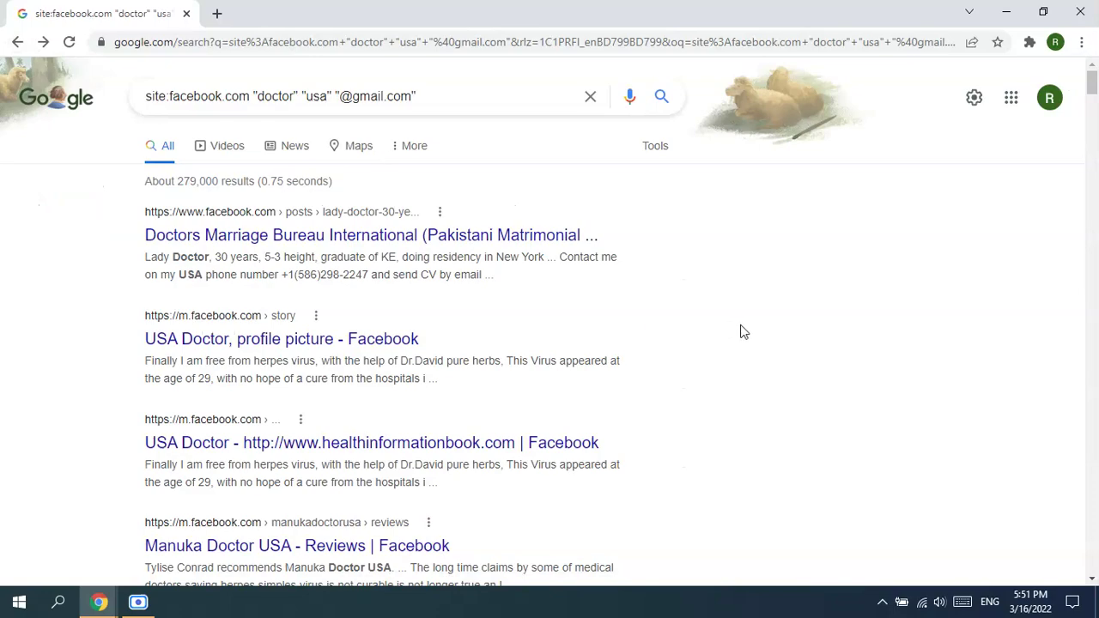
scroll(758, 324, "down", 20)
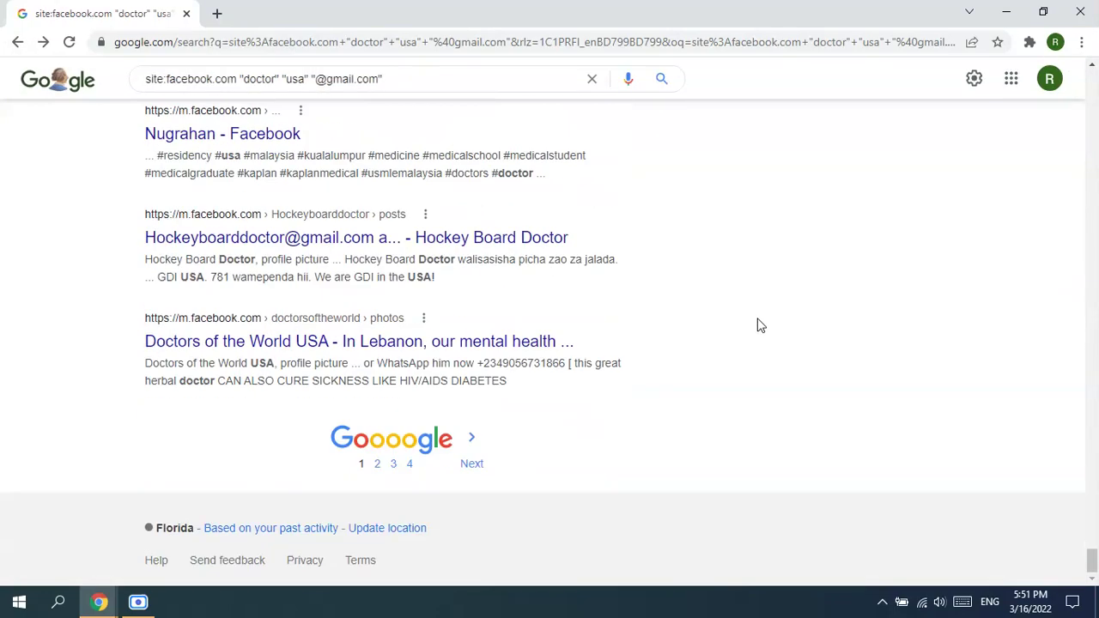
scroll(759, 325, "up", 20)
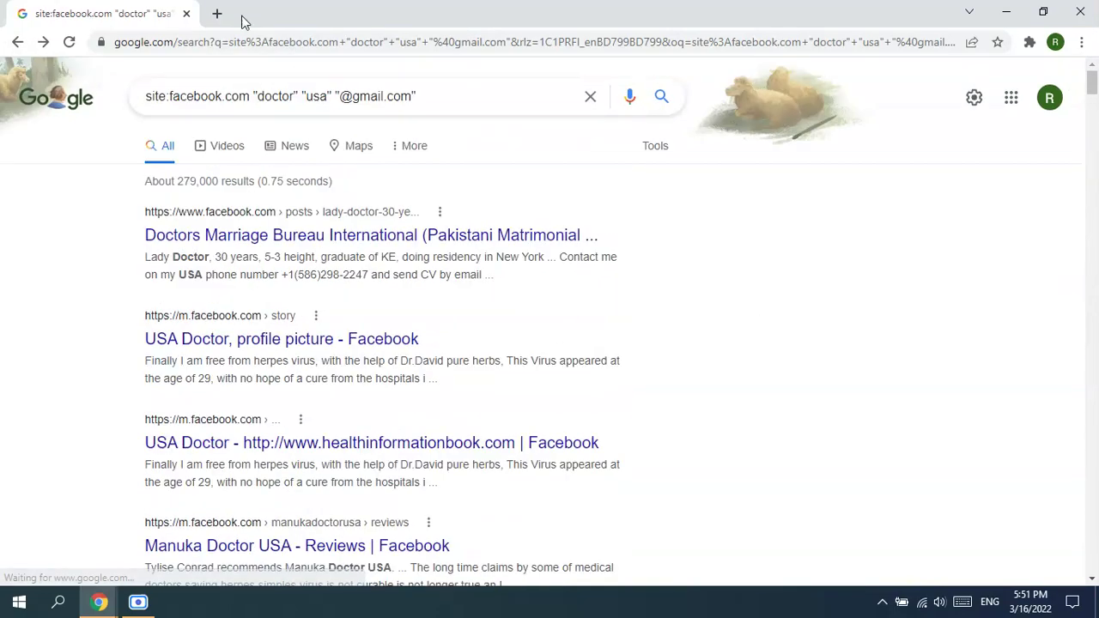
left_click_drag(128, 191, 392, 521)
left_click(125, 263)
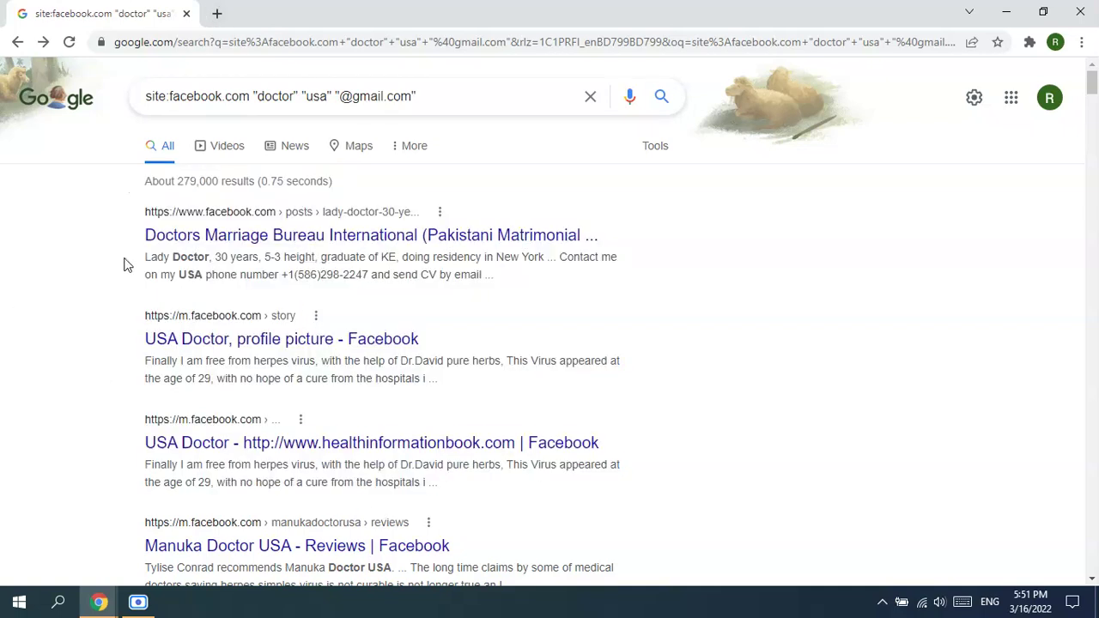
Search for "email extractor" in a new tab and open the email-checker.net Email Extractor page.
left_click(217, 13)
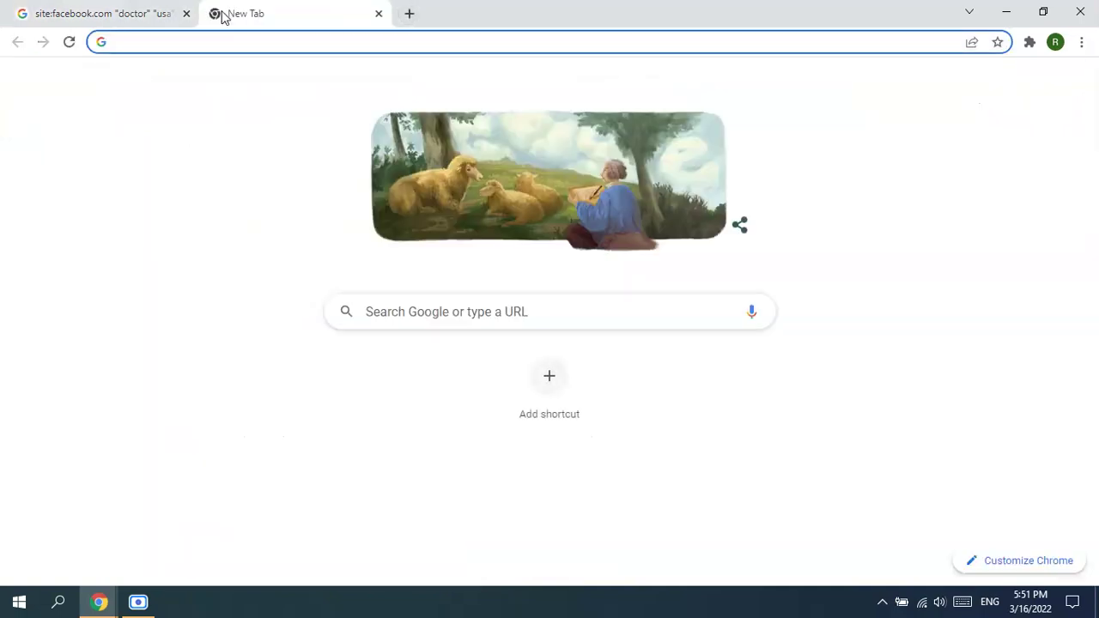
type("email")
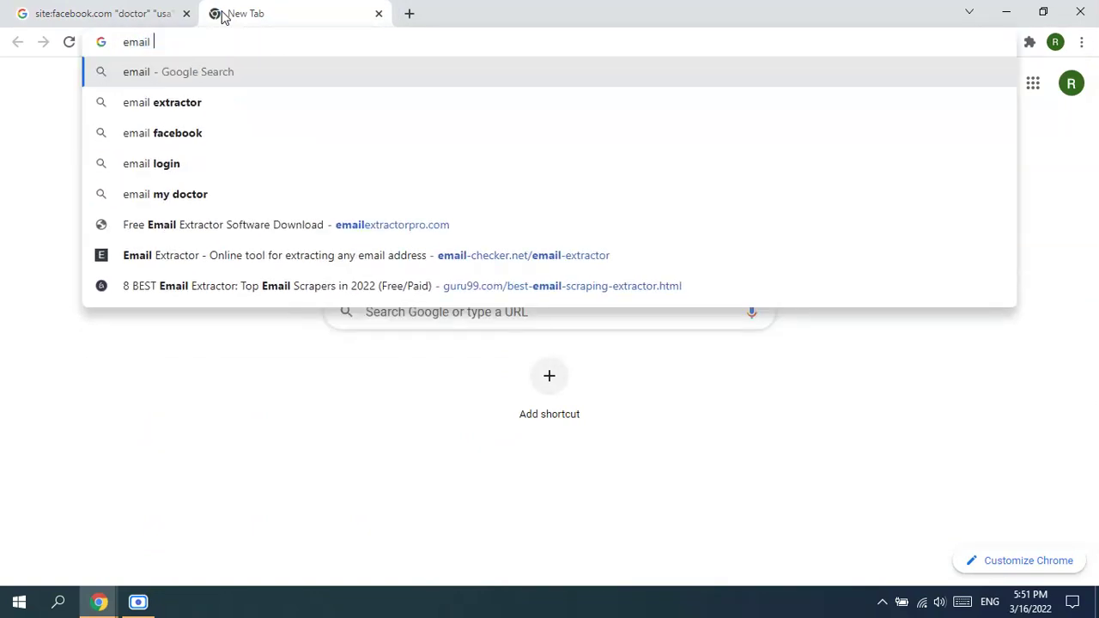
left_click(191, 113)
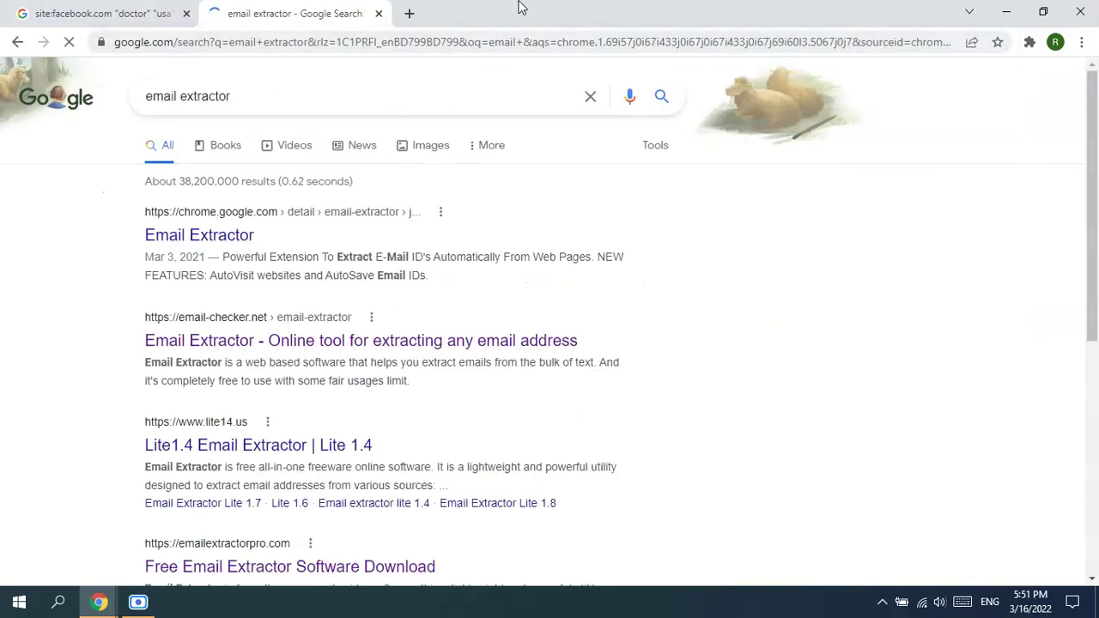
left_click(223, 342)
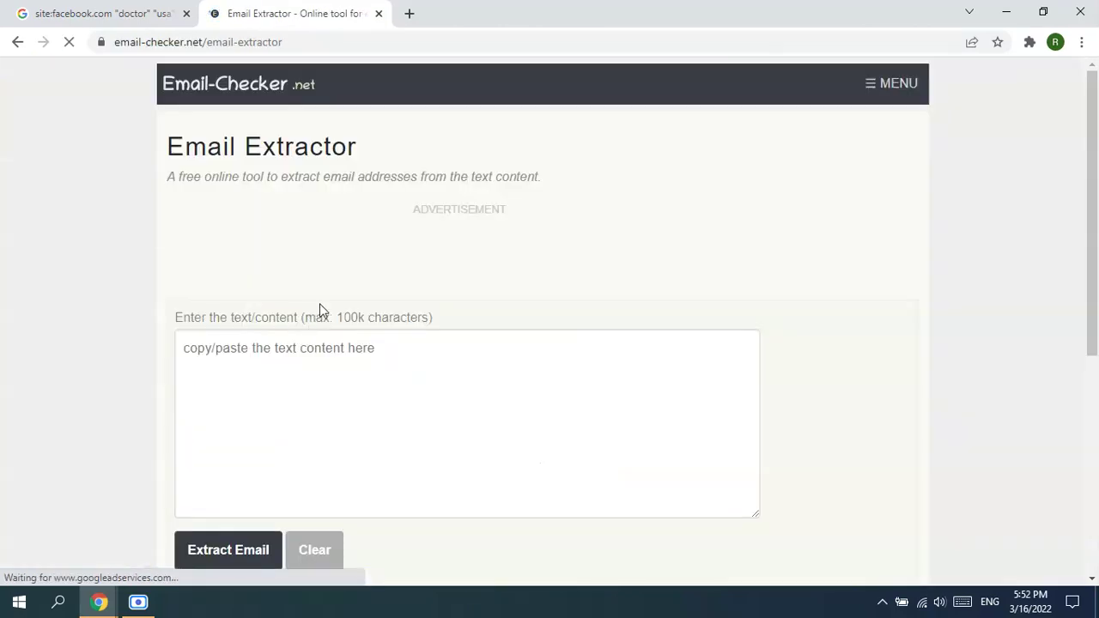
Return to the Facebook doctor search results and copy the entire page's content.
left_click(83, 9)
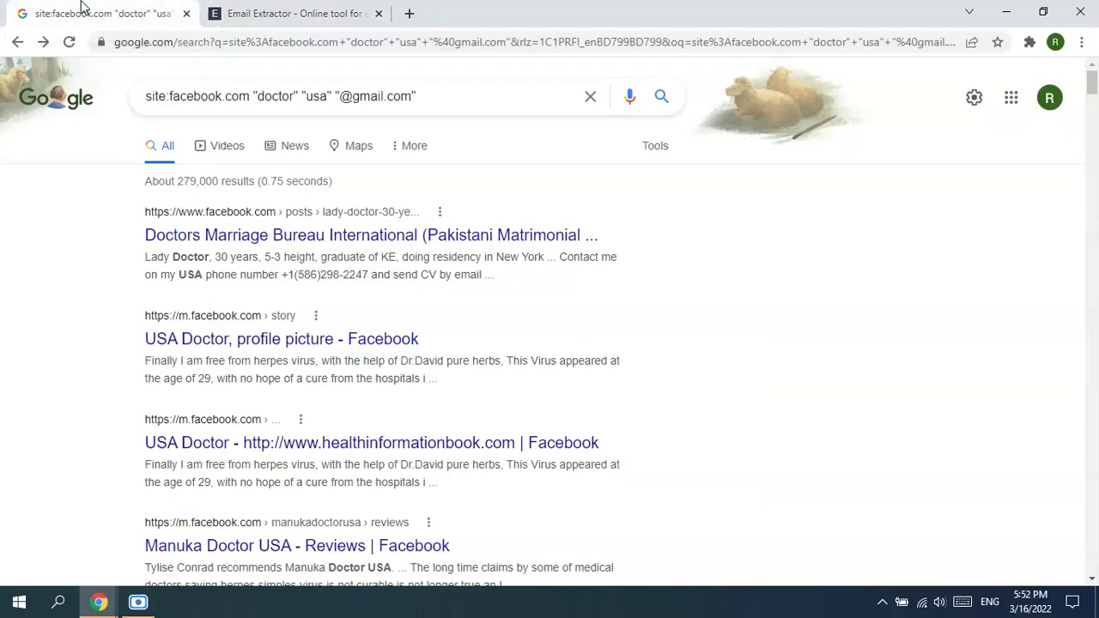
key("ctrl+a")
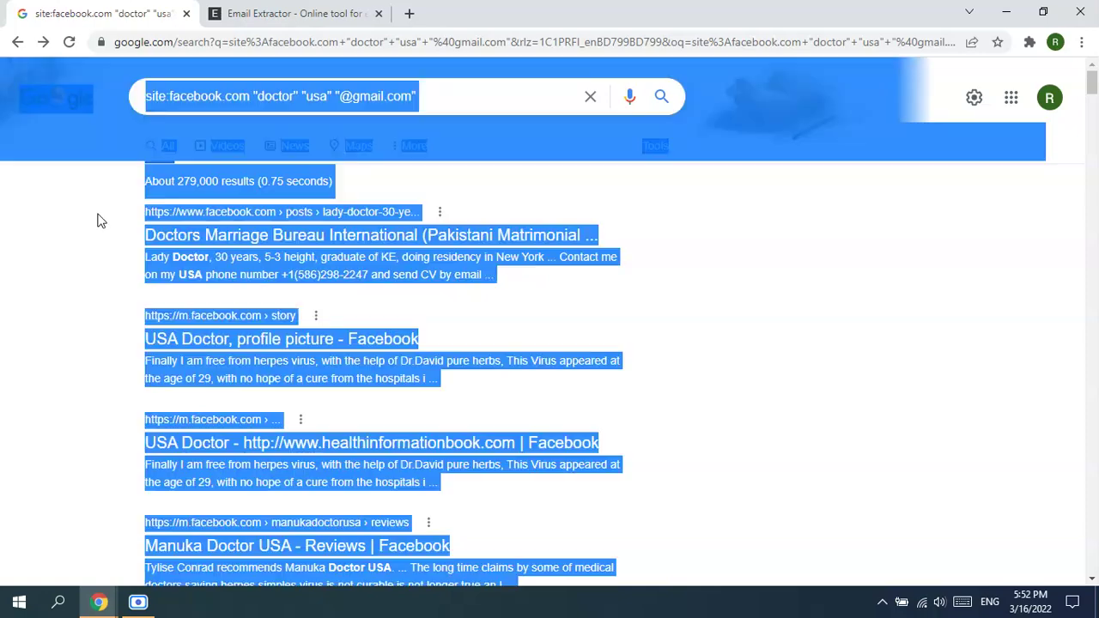
scroll(142, 285, "down", 15)
scroll(144, 282, "down", 10)
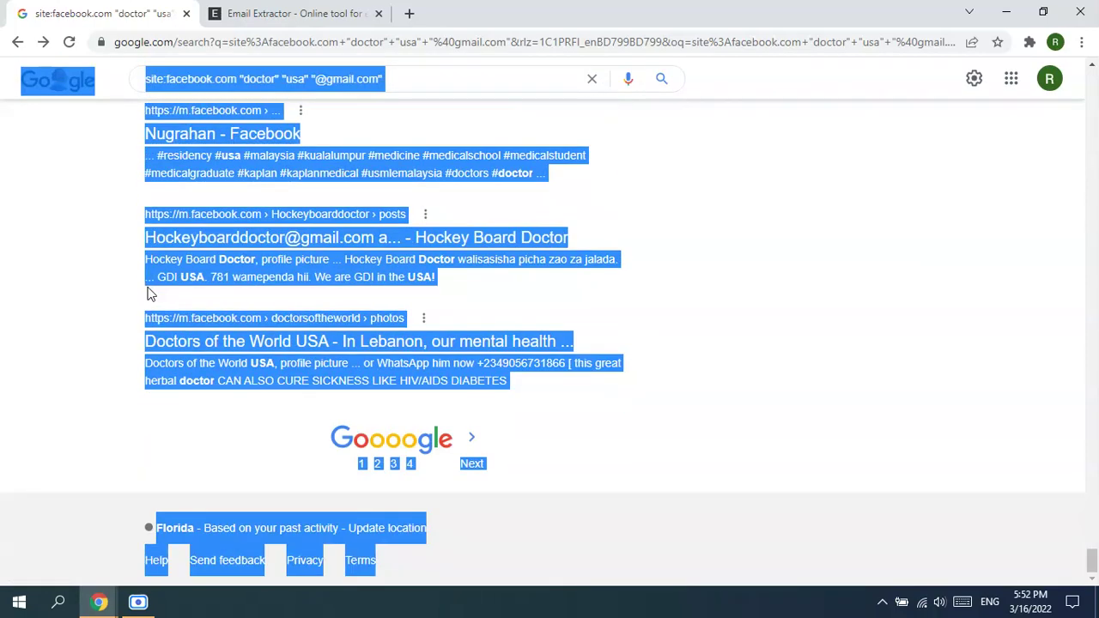
Paste the copied search results into the Email Extractor, extract the email addresses and look over the resulting list.
left_click(312, 12)
left_click(312, 417)
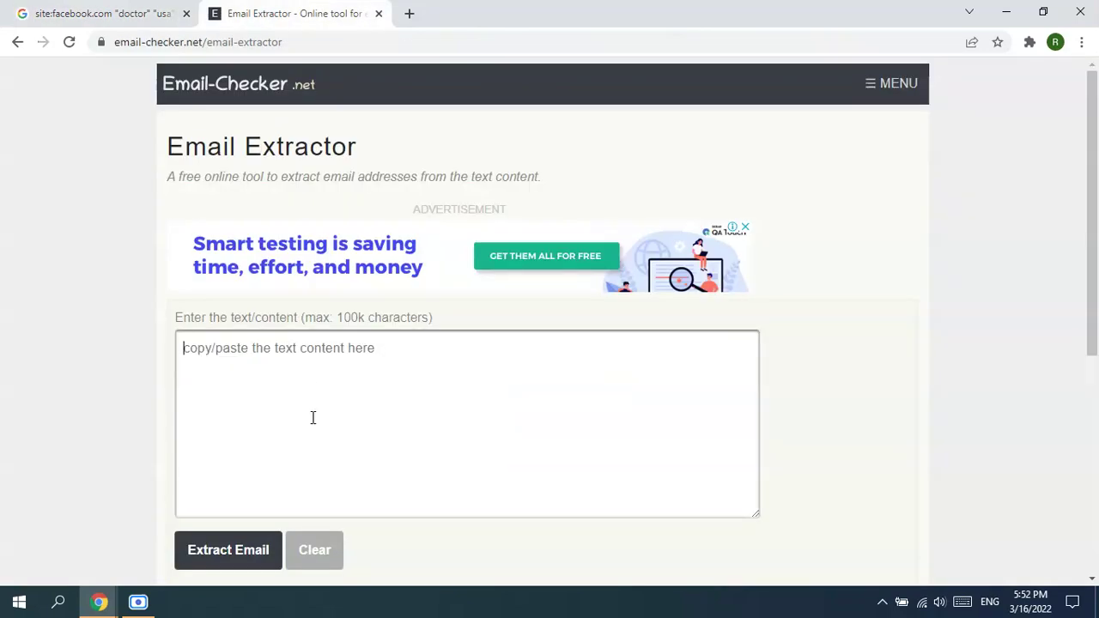
key("ctrl+v")
left_click(249, 560)
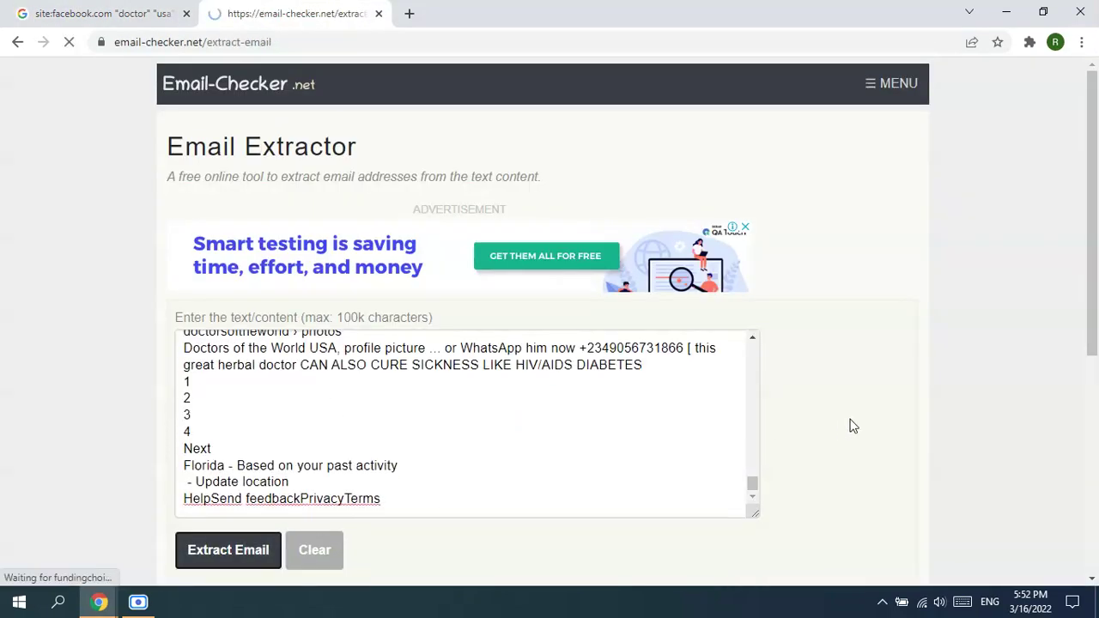
scroll(662, 381, "up", 5)
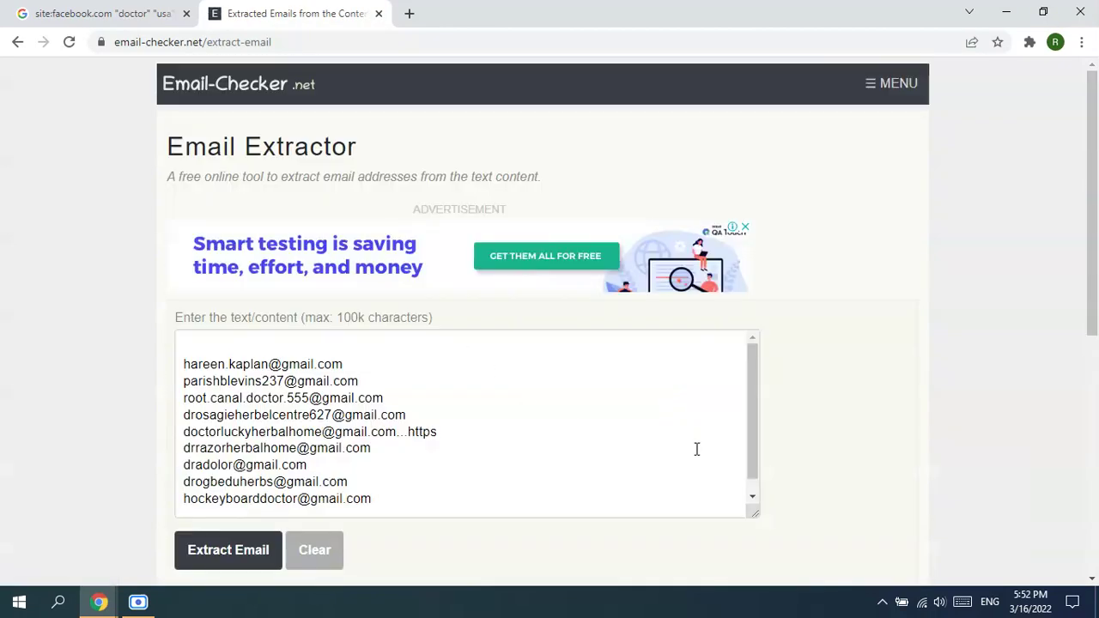
left_click_drag(757, 405, 757, 464)
left_click_drag(747, 411, 743, 380)
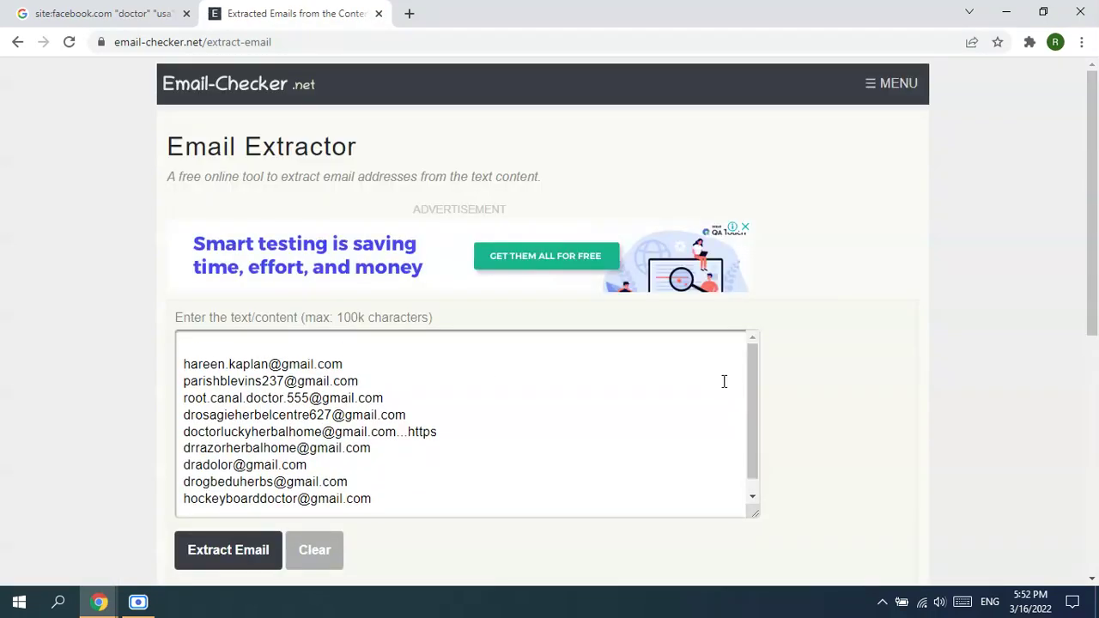
Return to the Google results for the Facebook search and replace "doctor" with "student" in the query.
left_click_drag(183, 360, 401, 483)
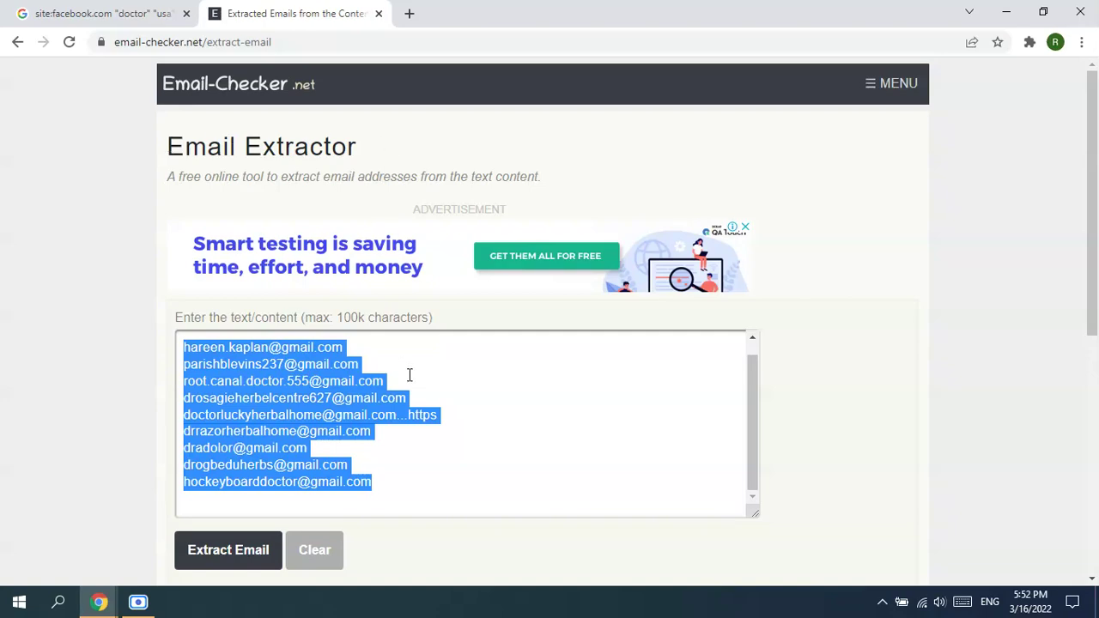
left_click(506, 442)
left_click(111, 10)
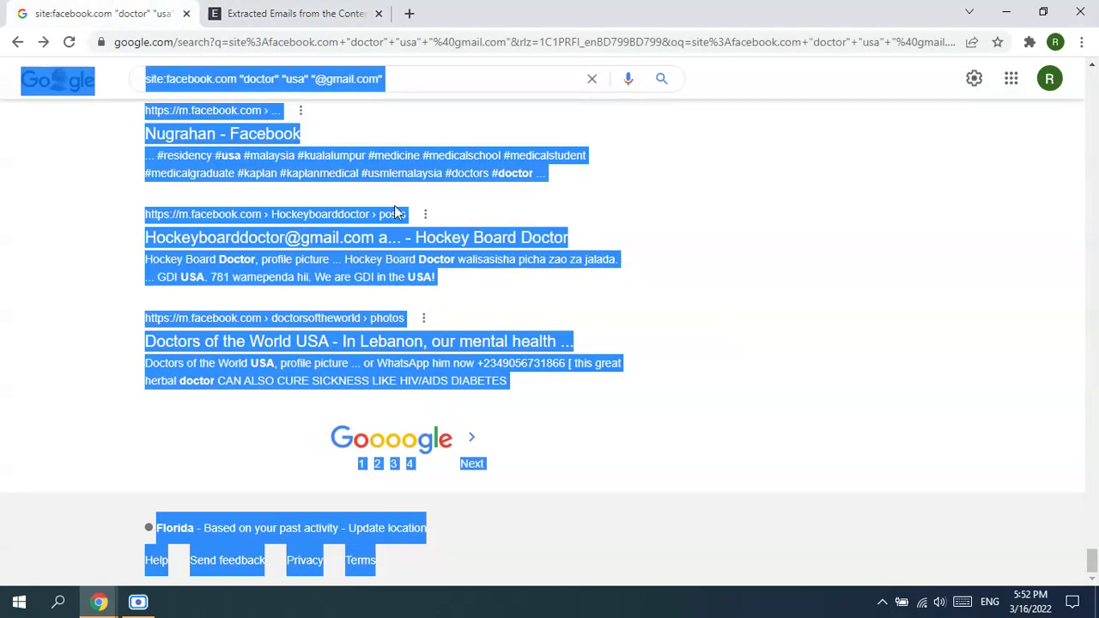
left_click(245, 79)
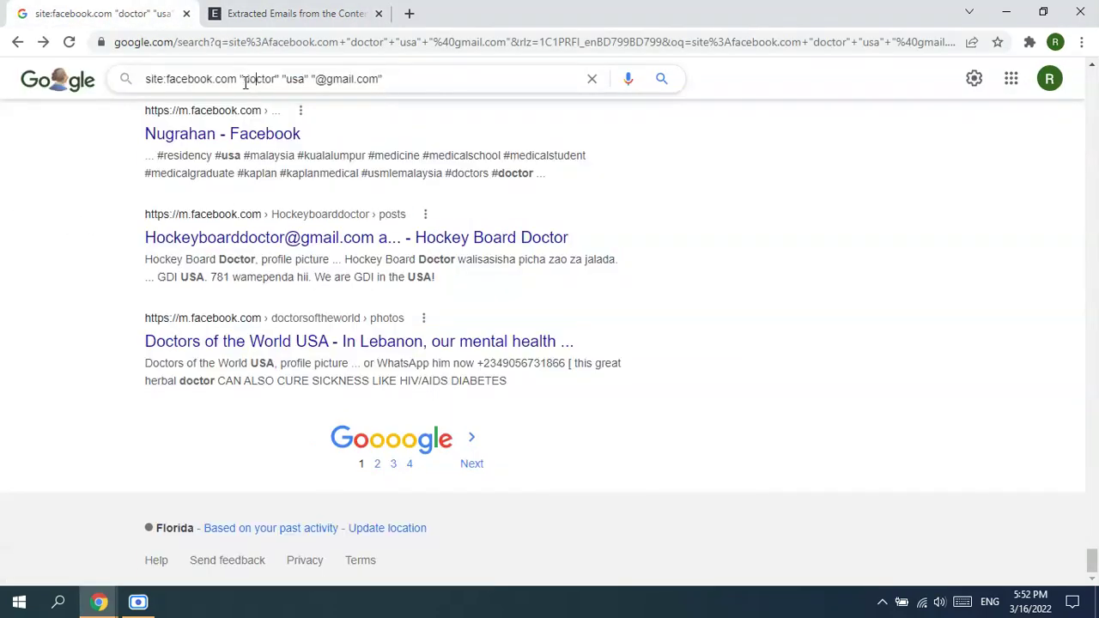
left_click_drag(245, 79, 276, 81)
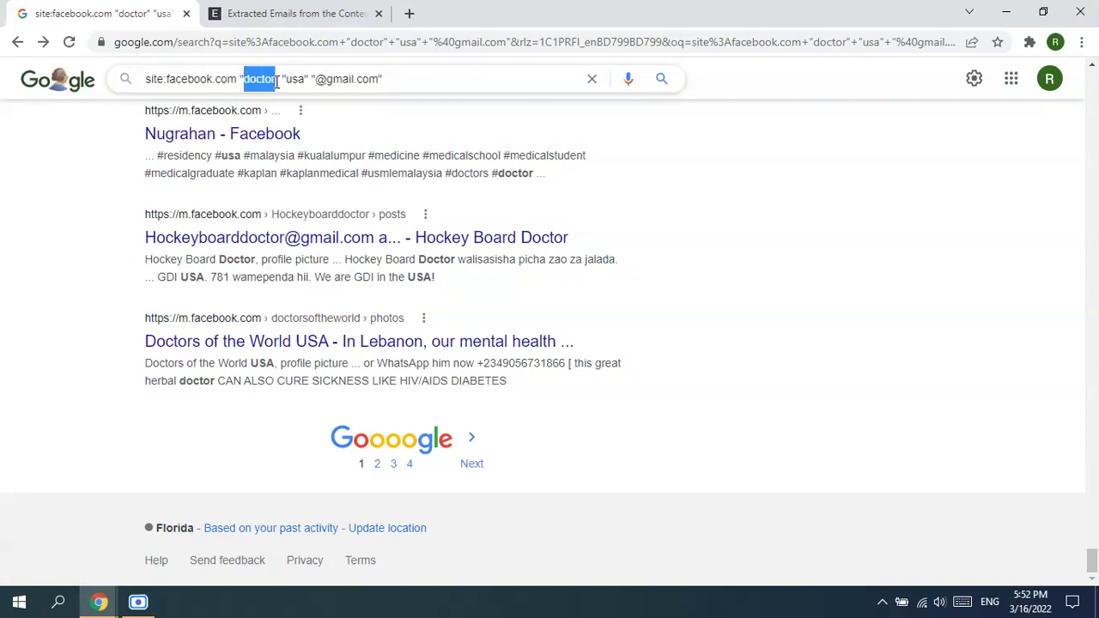
type("studen")
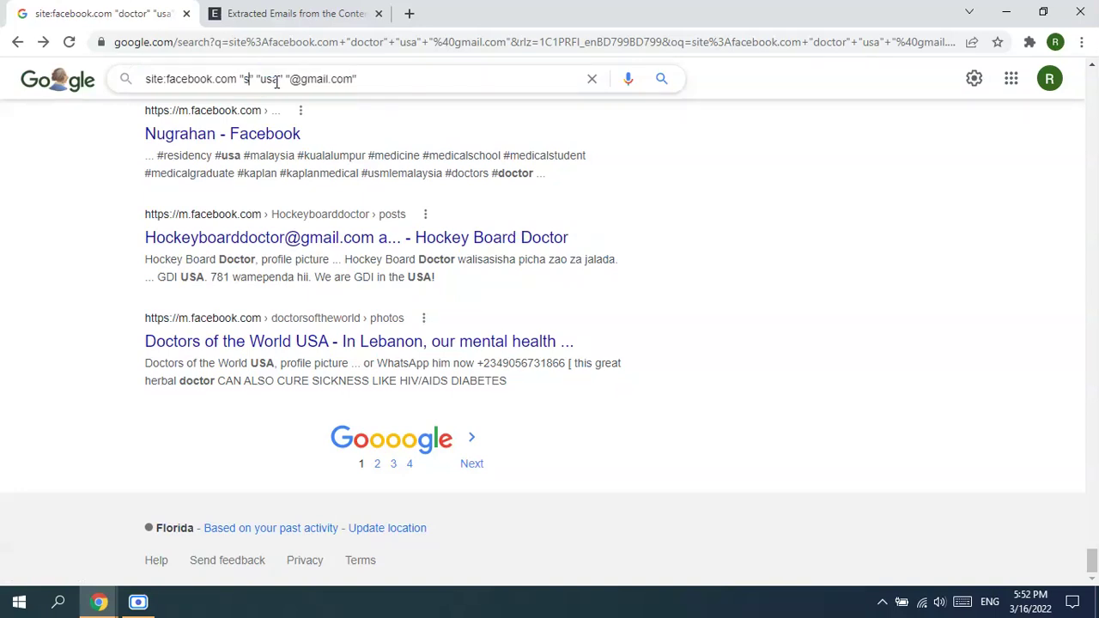
type("t")
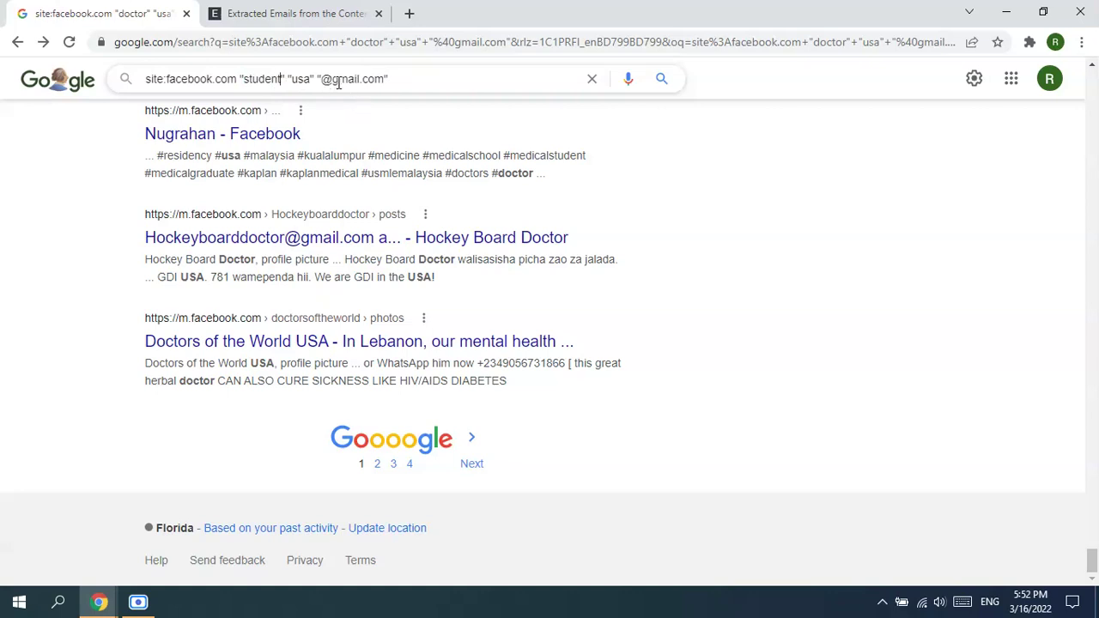
left_click_drag(332, 79, 384, 81)
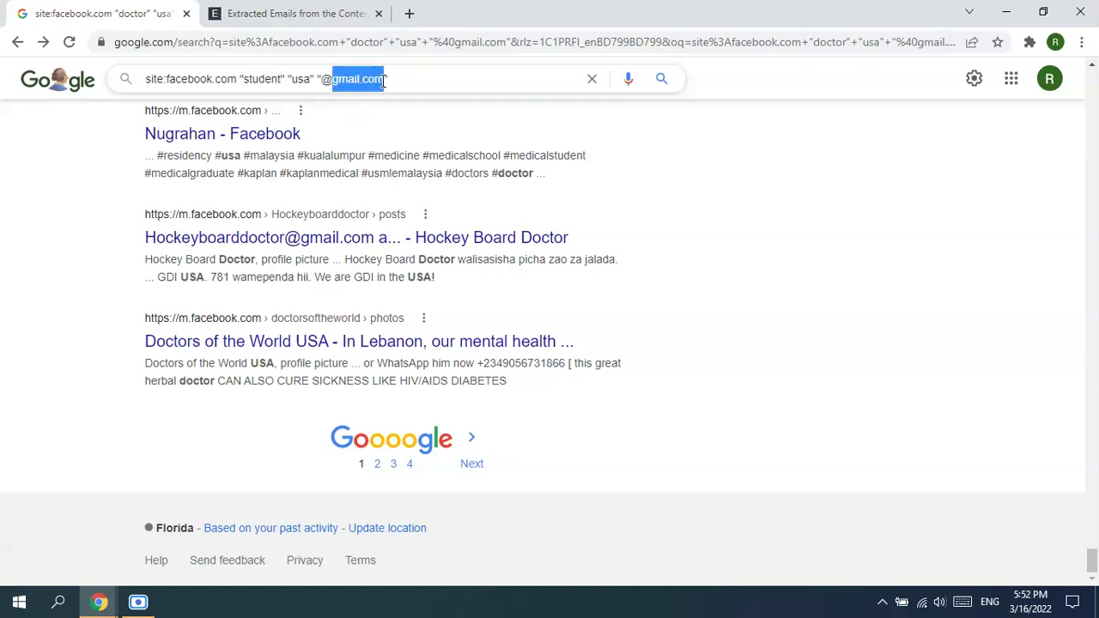
key("BackSpace")
key("BackSpace")
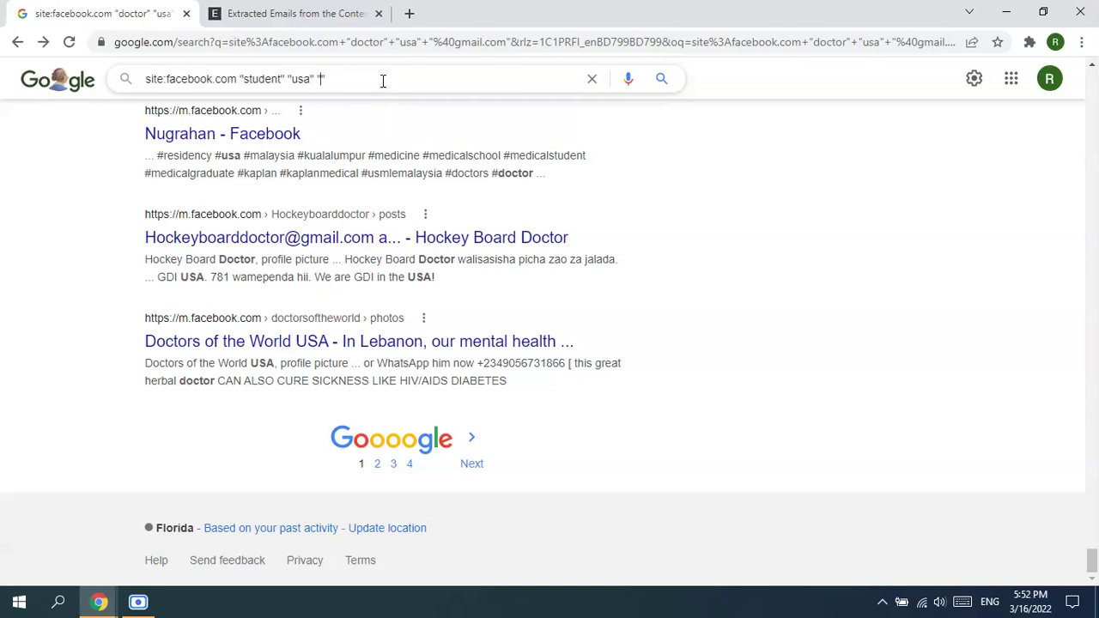
type("@hotmail.com")
Change the query's site to instagram.com and run the search for US students' Hotmail addresses.
left_click_drag(167, 79, 236, 82)
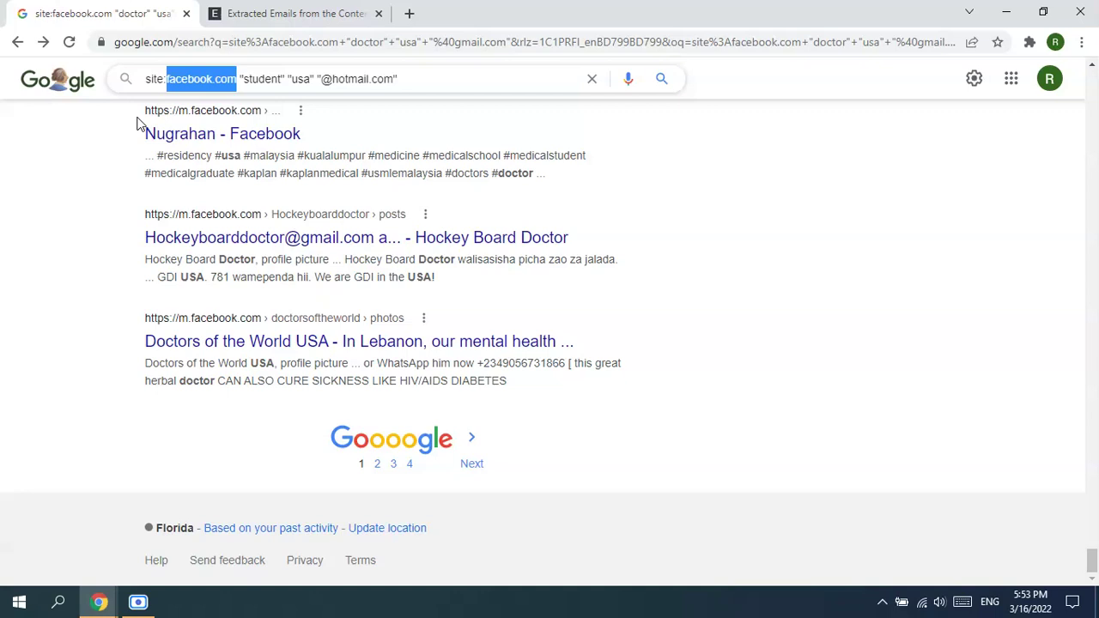
type("insta")
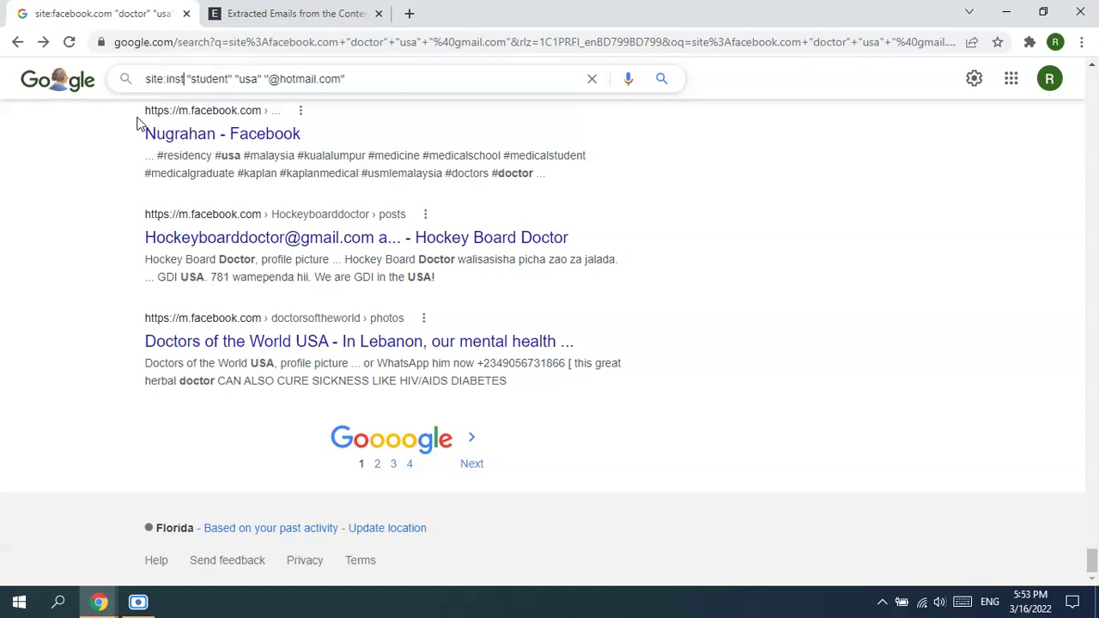
type("gram")
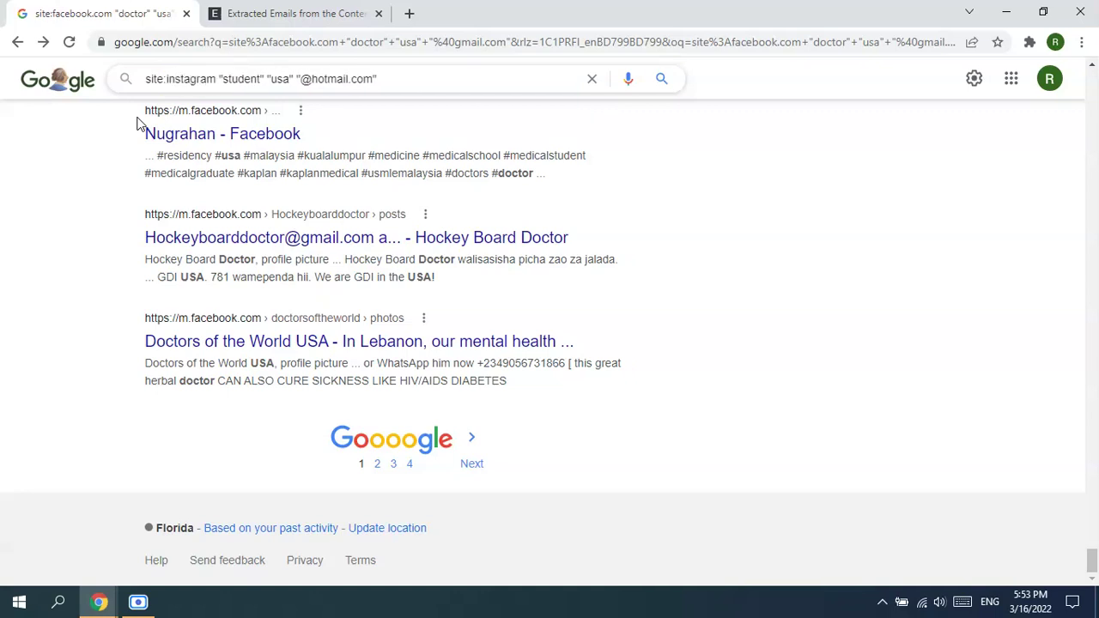
type(" com")
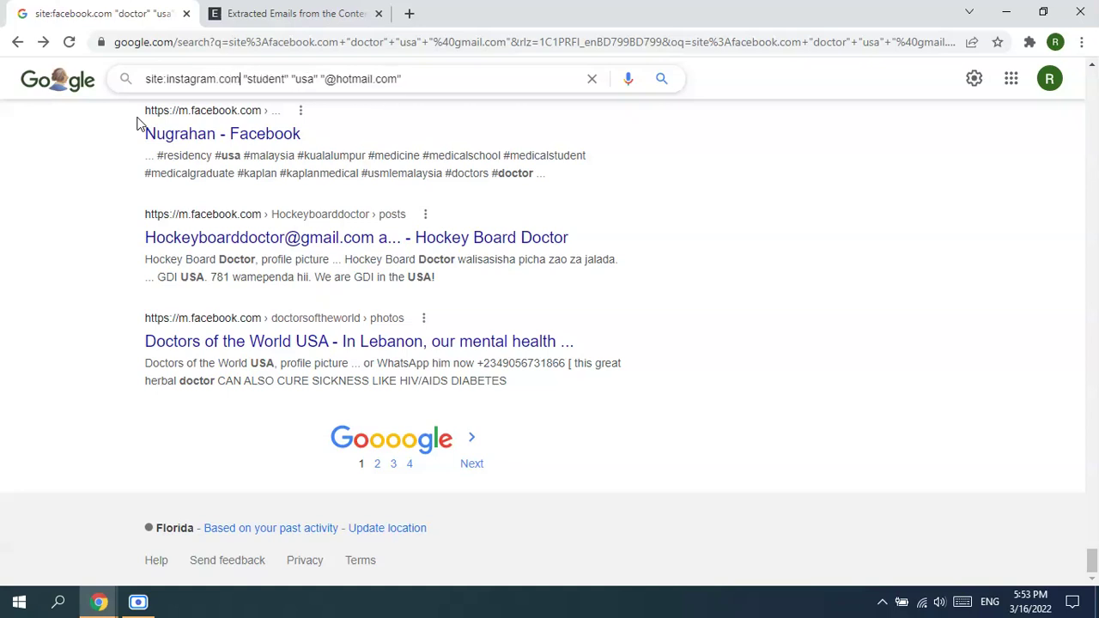
left_click(445, 72)
key("Return")
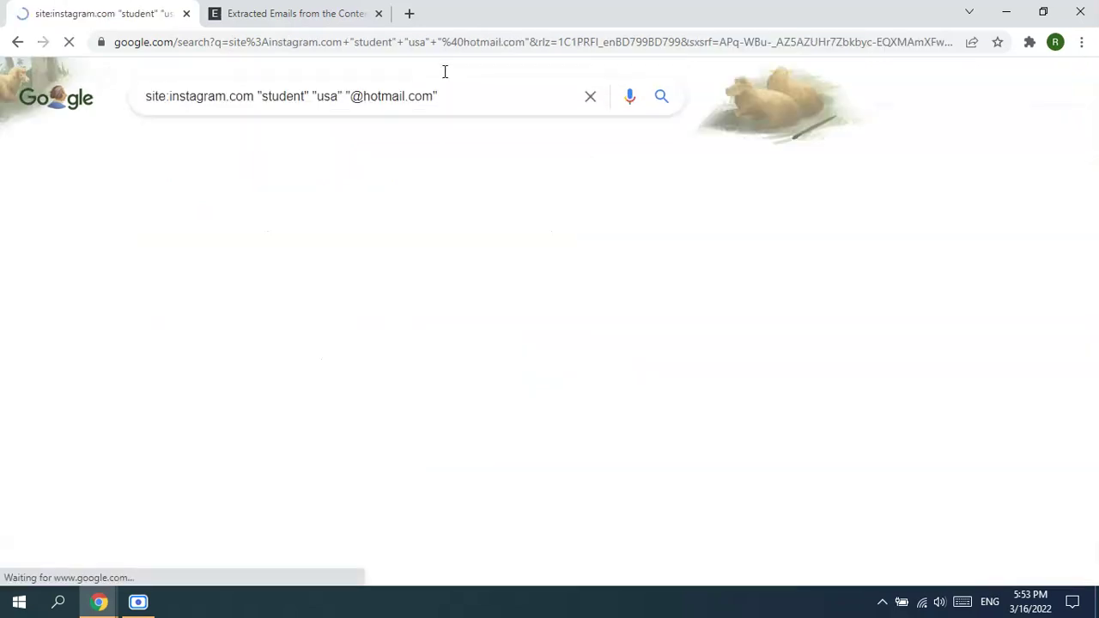
Look over the Instagram student search results for listed Hotmail addresses and briefly check the Email Extractor page.
scroll(534, 368, "down", 2)
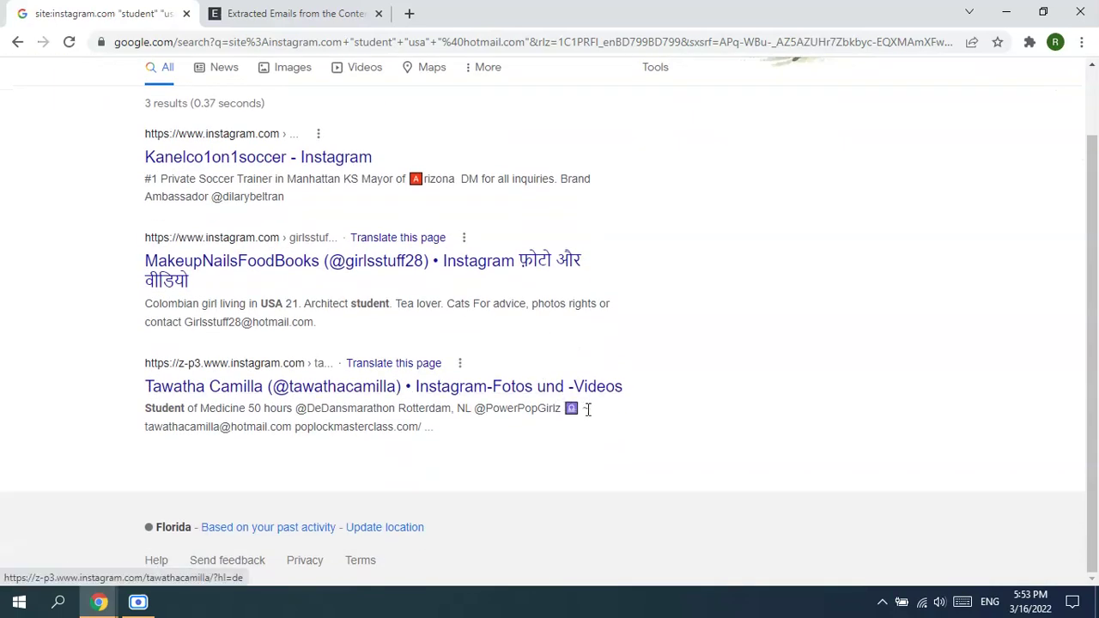
scroll(550, 447, "up", 1)
left_click_drag(61, 161, 506, 445)
scroll(507, 445, "up", 1)
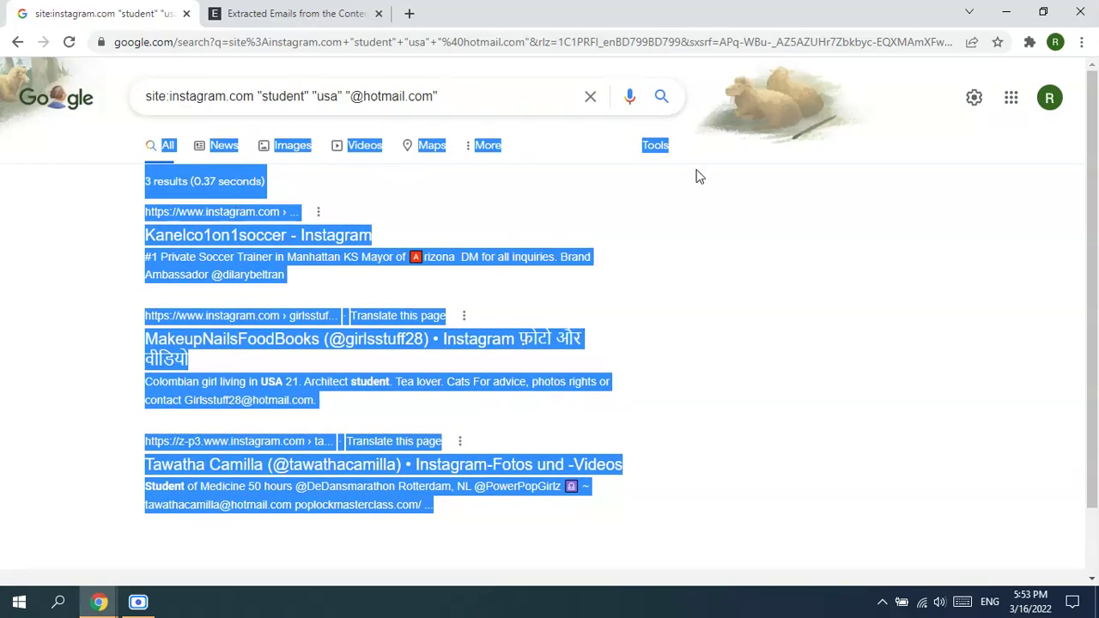
left_click(754, 230)
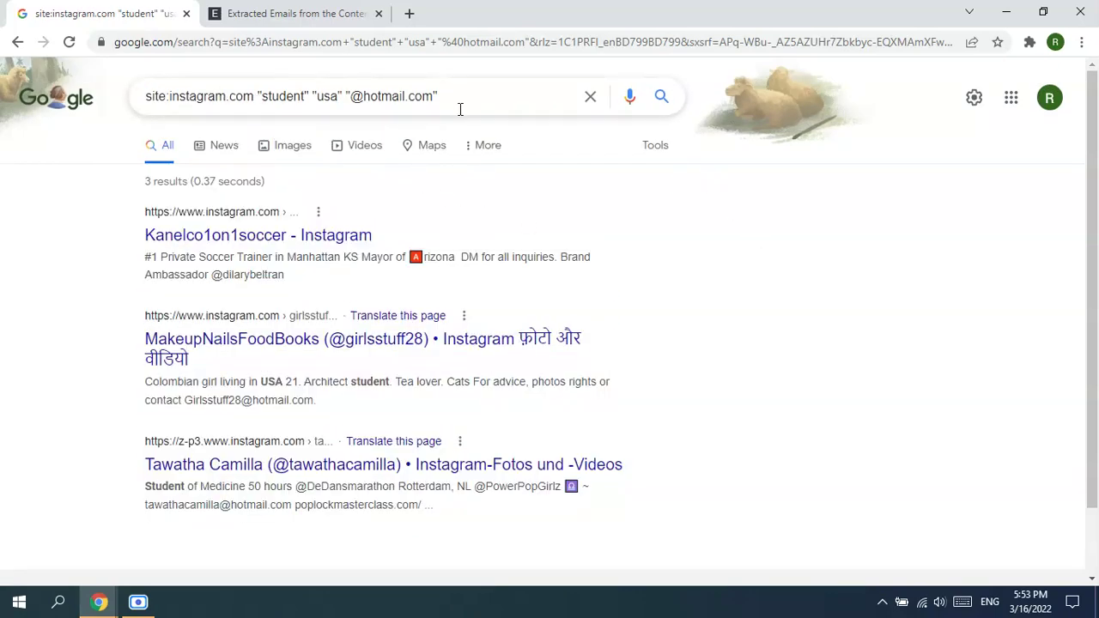
left_click(274, 13)
left_click(146, 7)
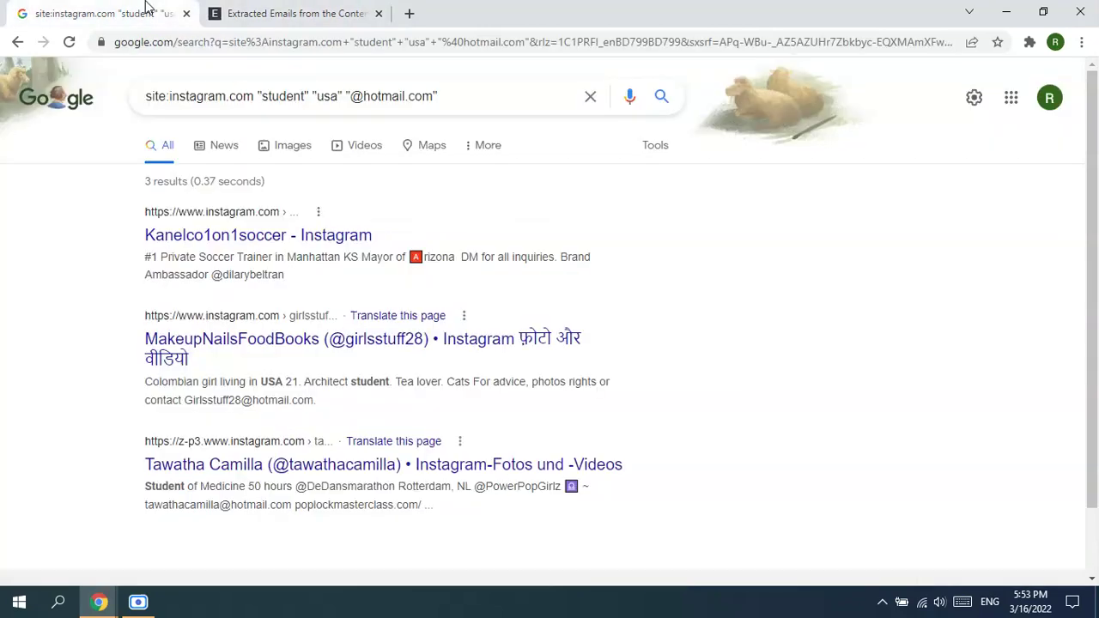
Replace the whole query with "student+usa+gmail" and run the search.
double_click(422, 97)
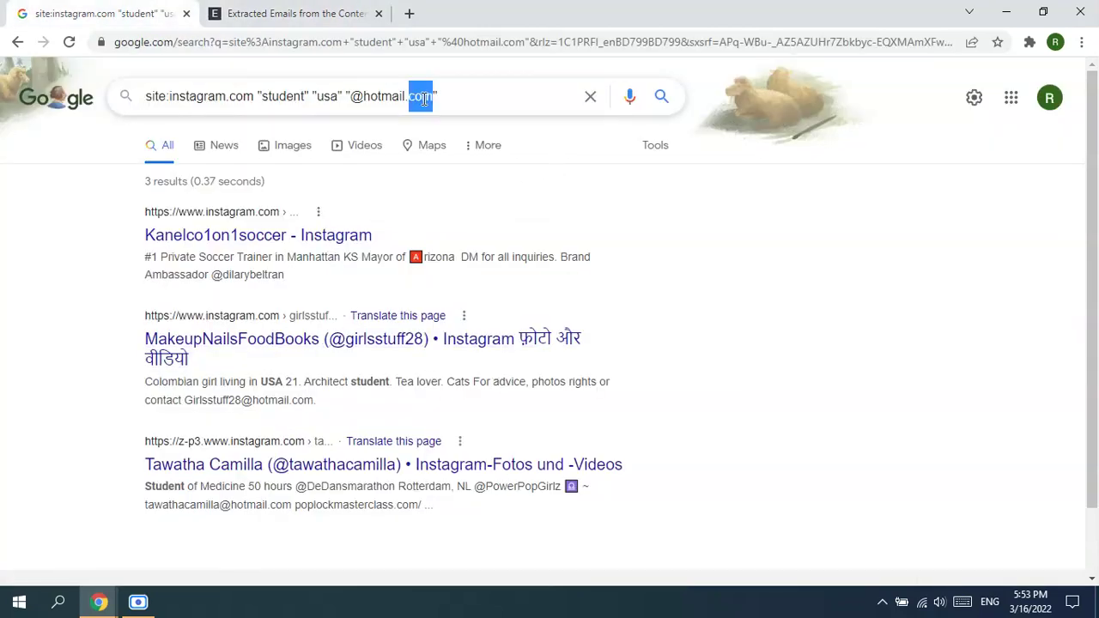
key("ctrl+a")
type("student")
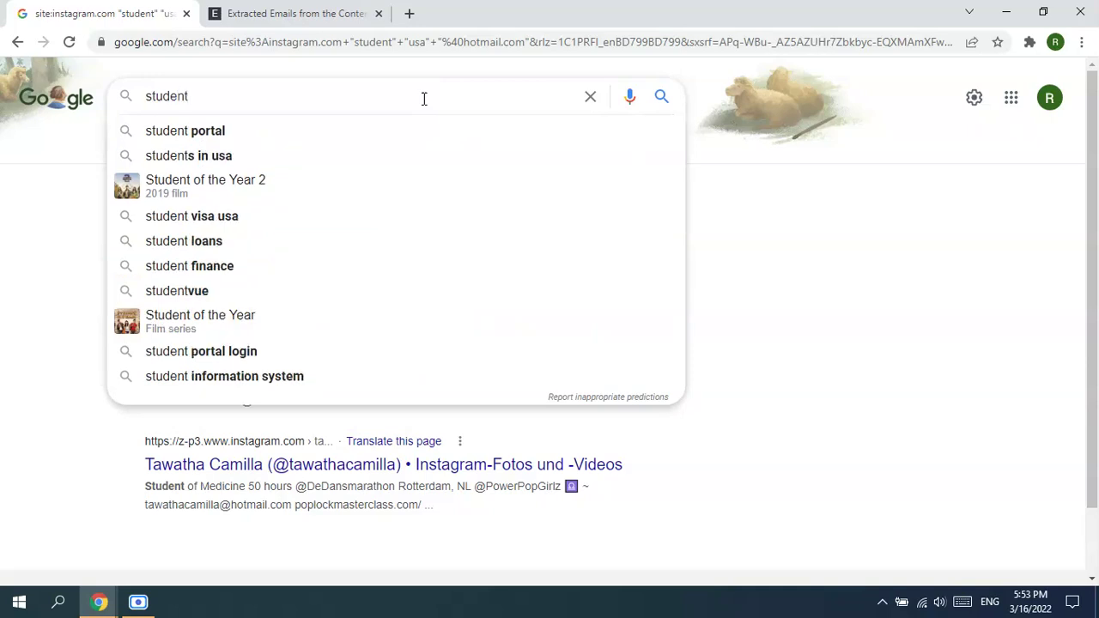
type("+")
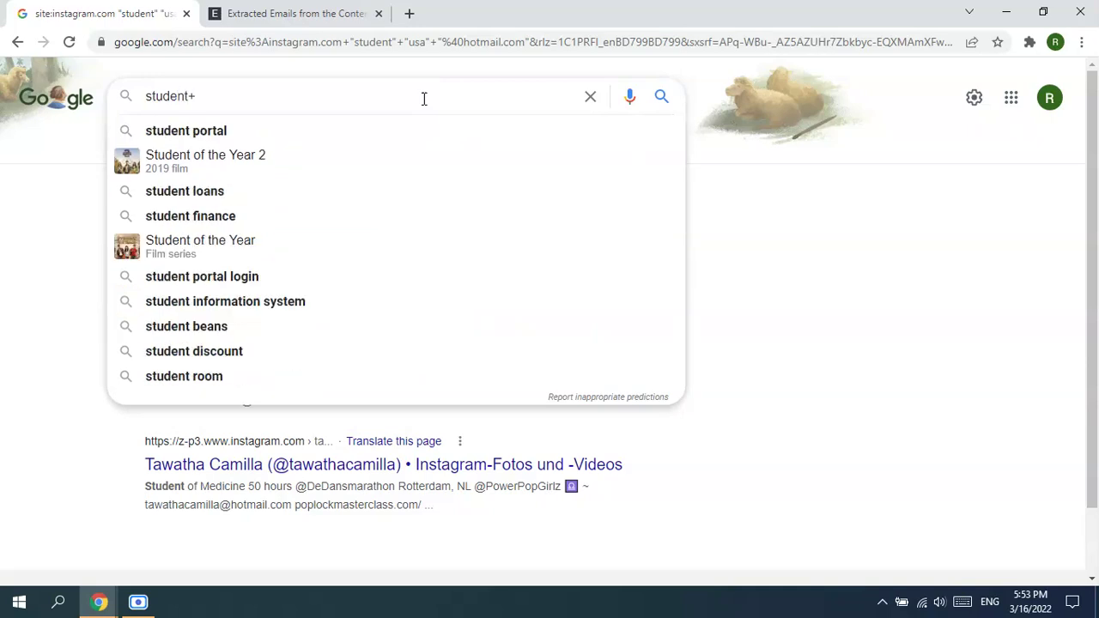
type("usa")
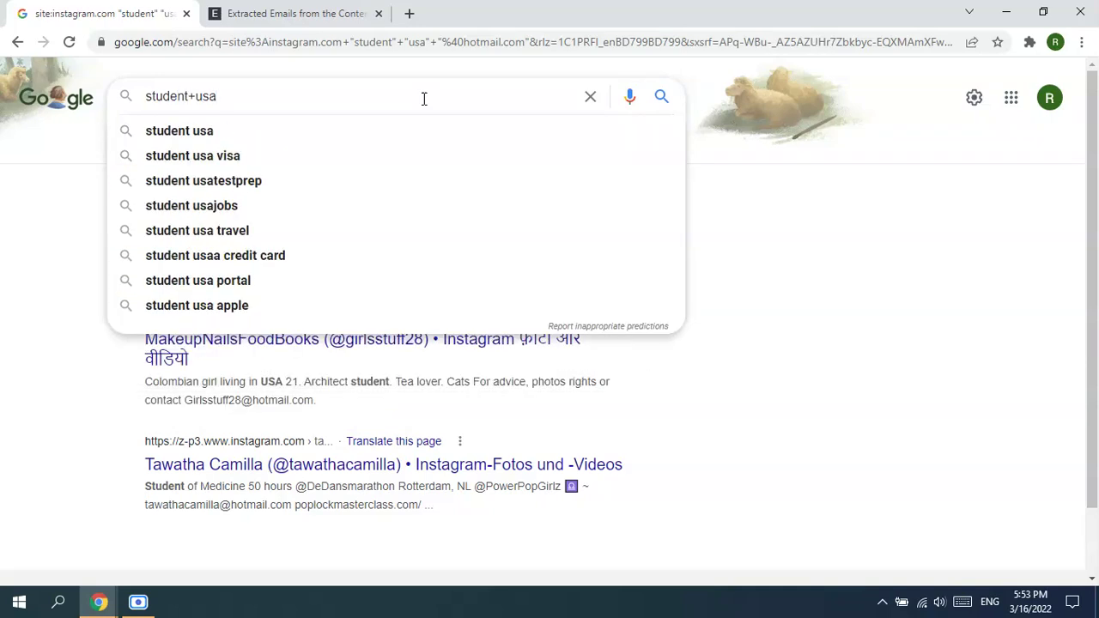
type("+")
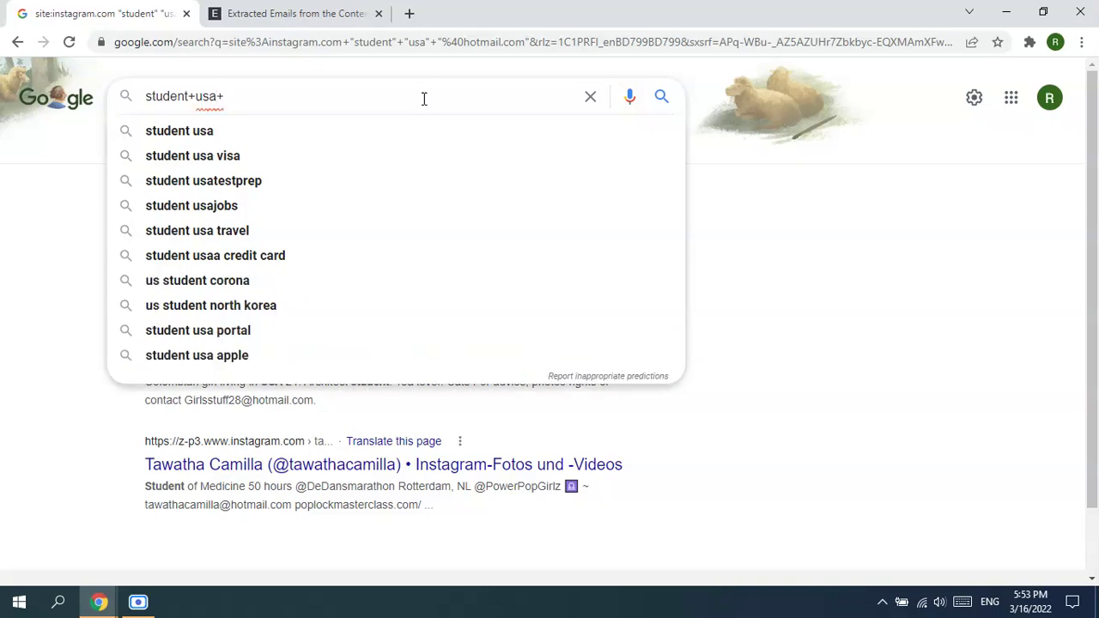
type("gmail")
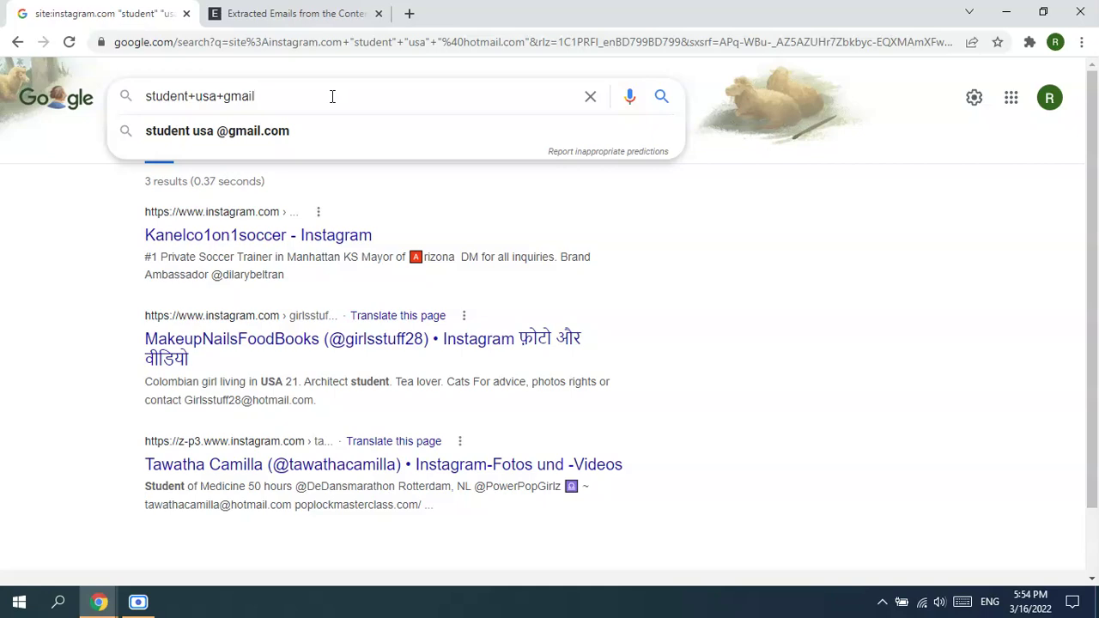
key("Return")
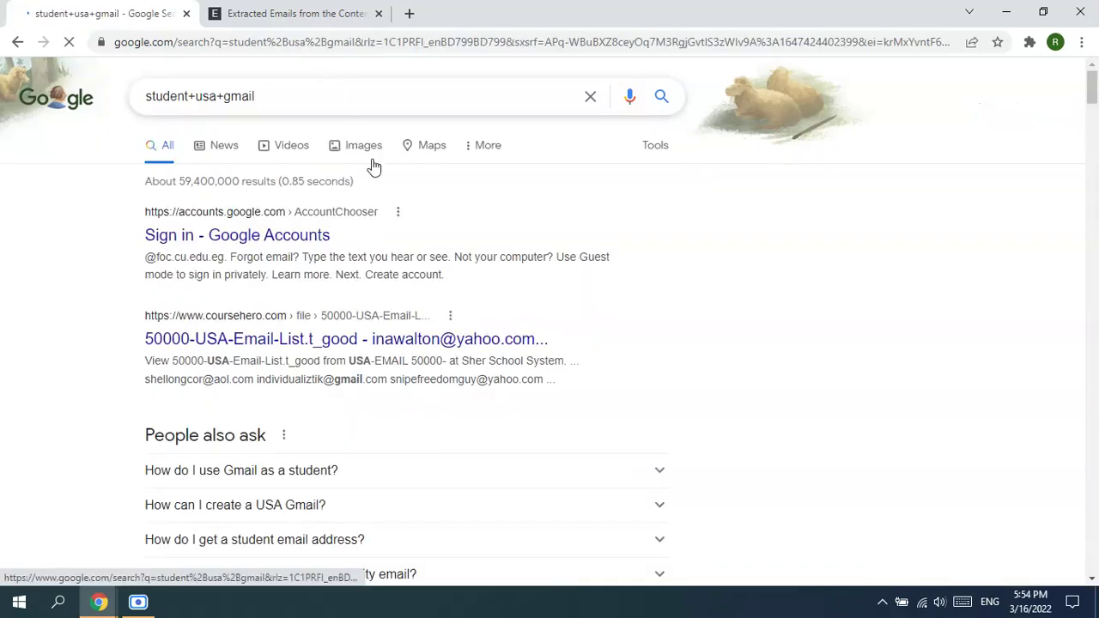
Skim the student+usa+gmail results and copy the entire page's content.
scroll(488, 270, "down", 10)
scroll(489, 270, "up", 10)
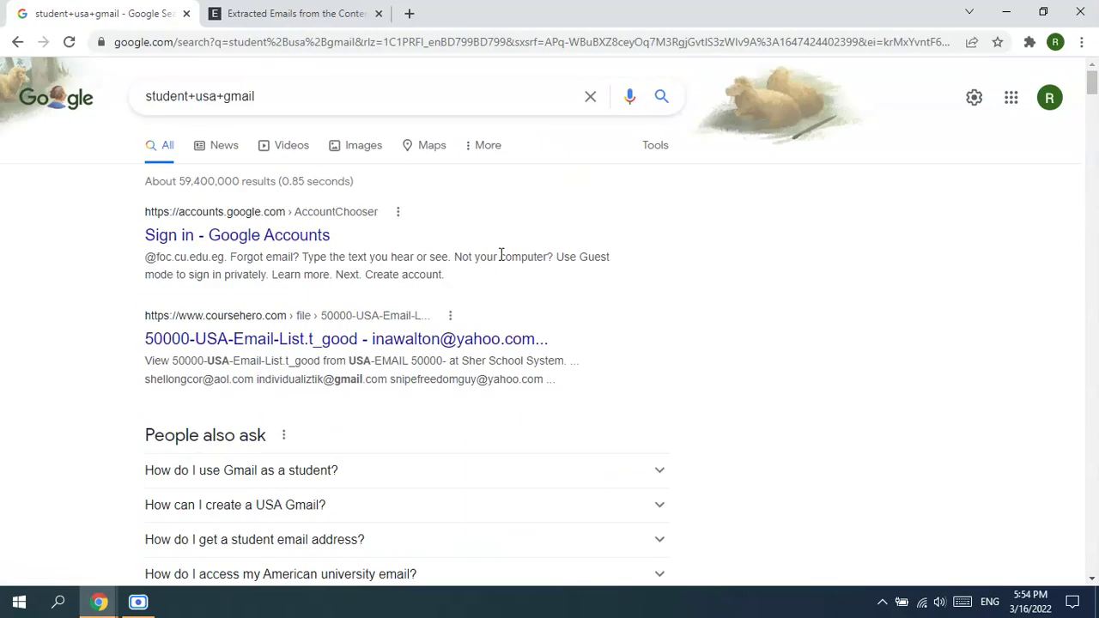
key("ctrl+a")
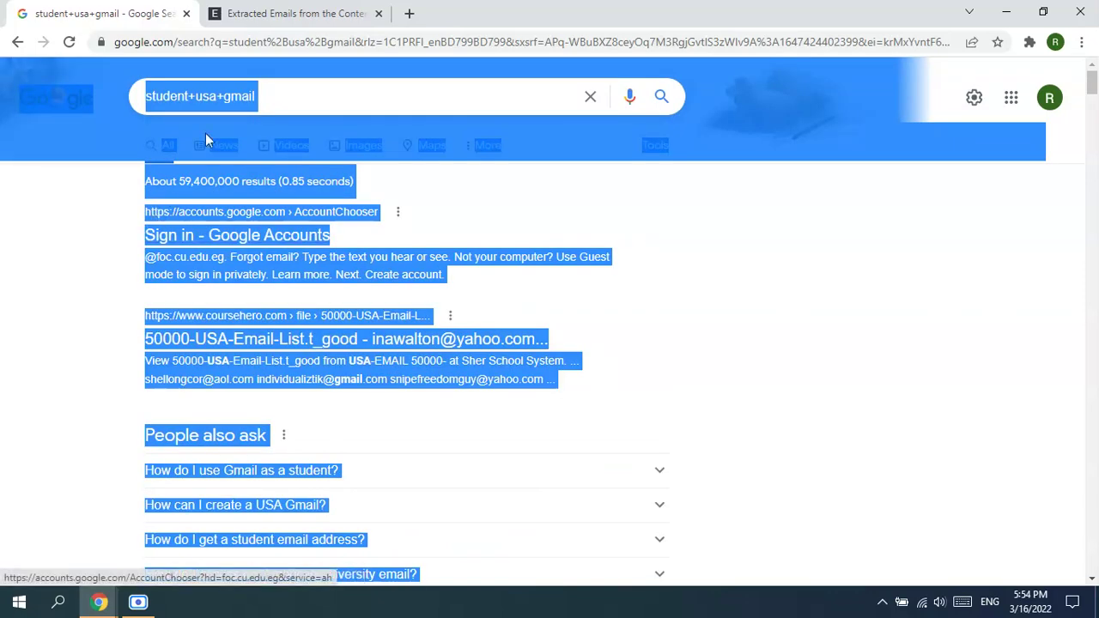
Replace the old list in the Email Extractor with the copied student search results and extract the email addresses.
left_click(296, 10)
scroll(429, 415, "down", 5)
scroll(429, 415, "up", 5)
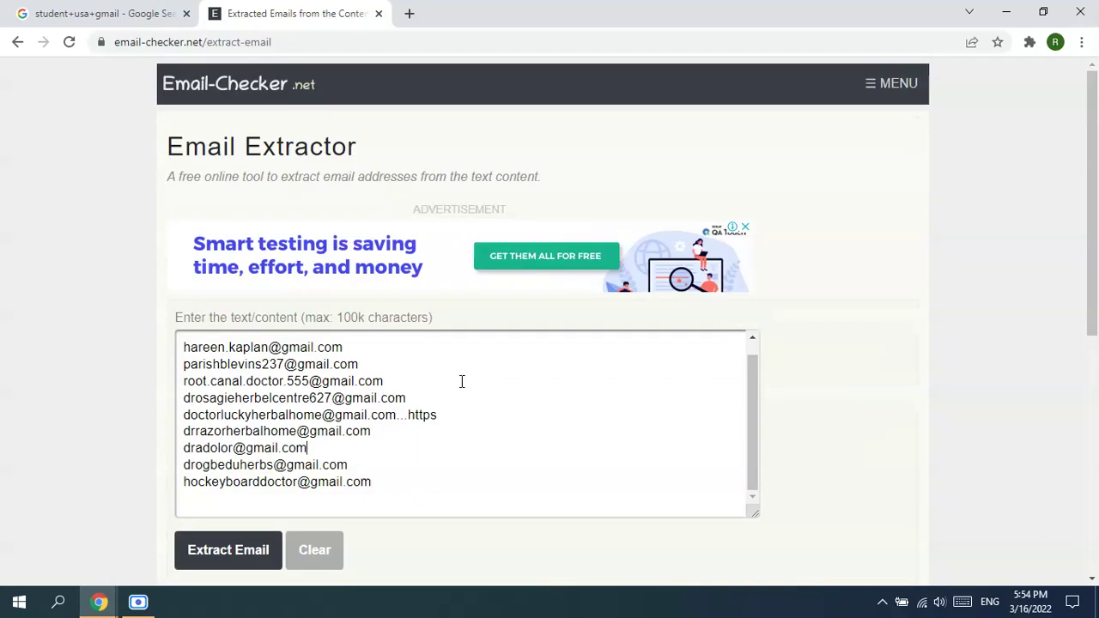
triple_click(423, 434)
key("ctrl+a")
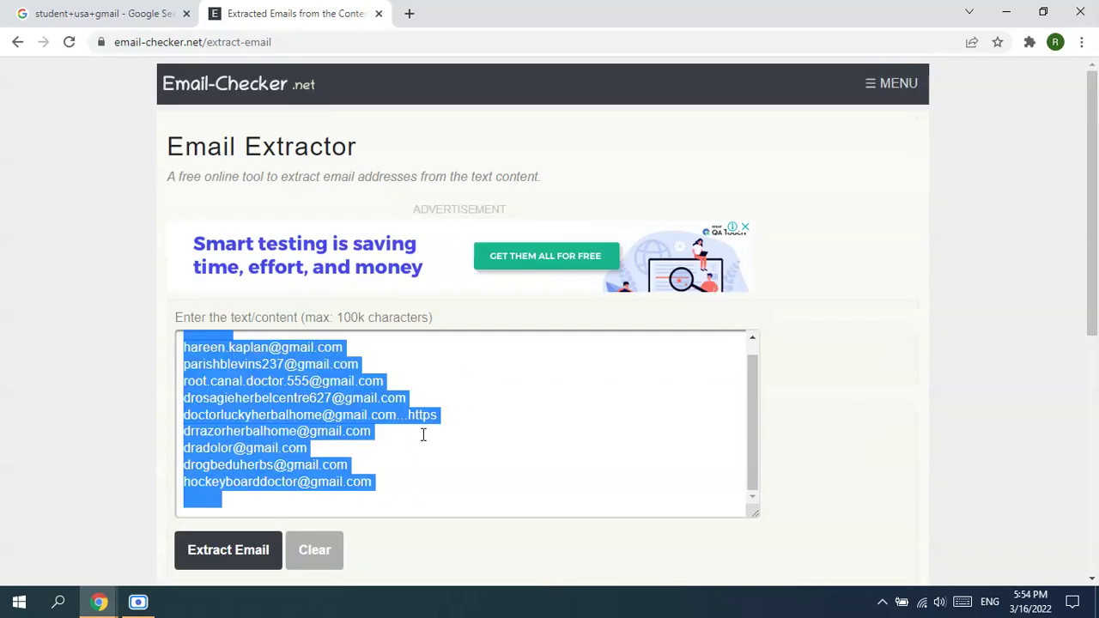
key("Delete")
key("ctrl+v")
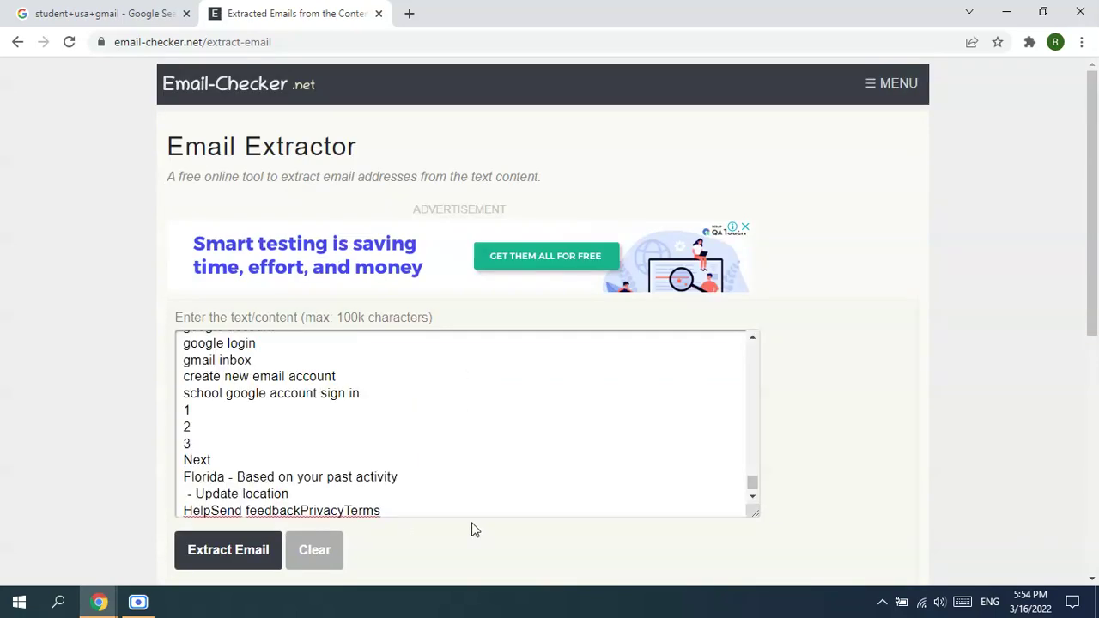
left_click(213, 553)
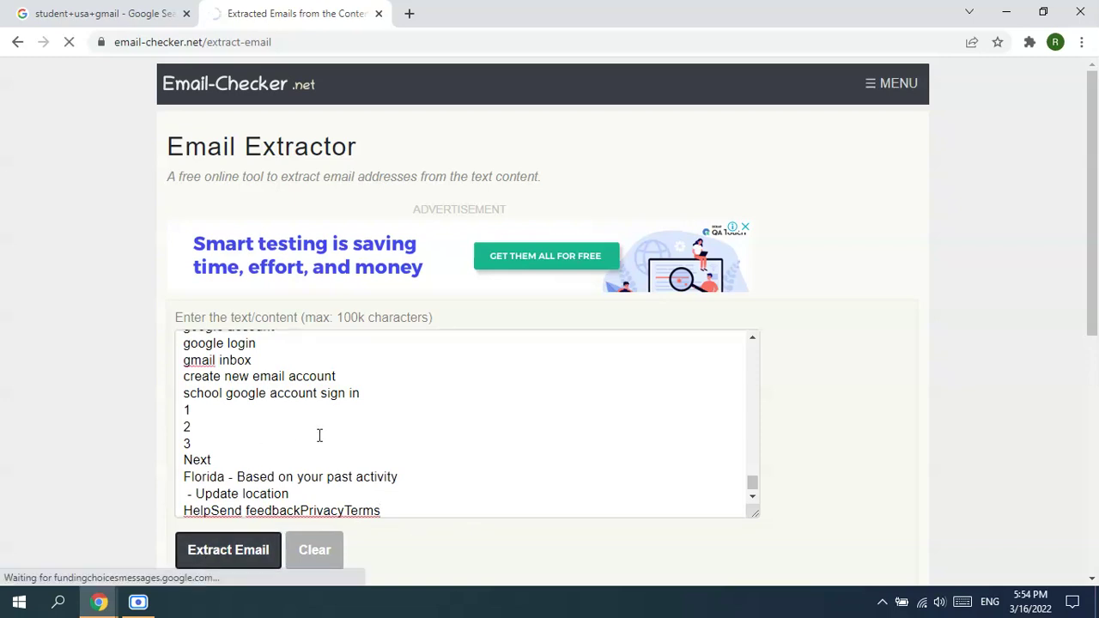
Look through the newly extracted student email list and select its addresses.
scroll(382, 404, "down", 2)
scroll(382, 404, "up", 5)
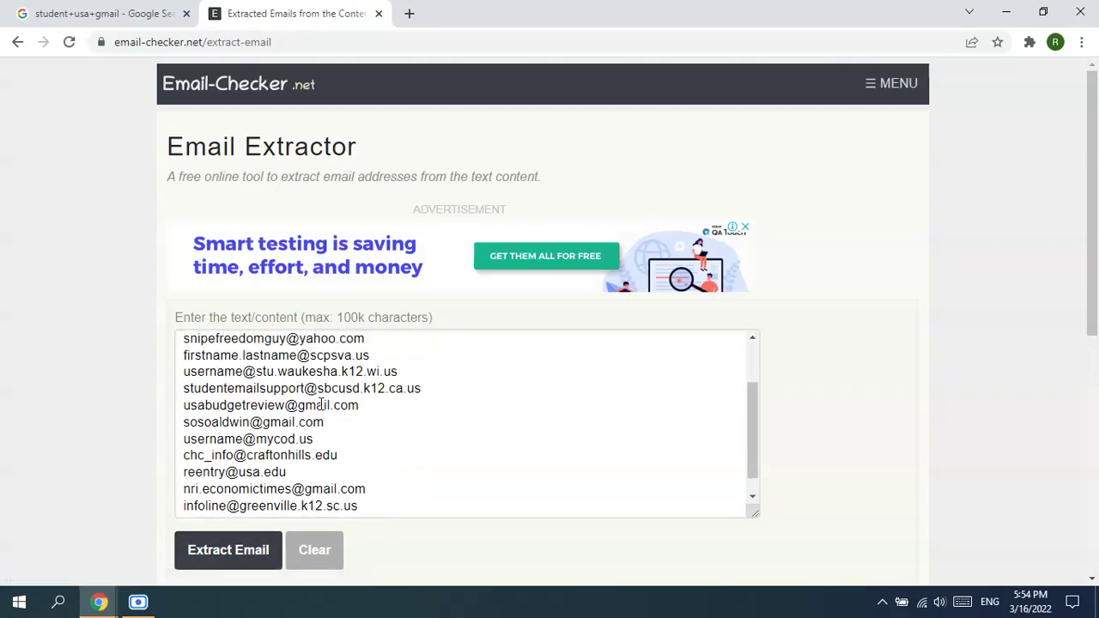
left_click_drag(184, 364, 374, 527)
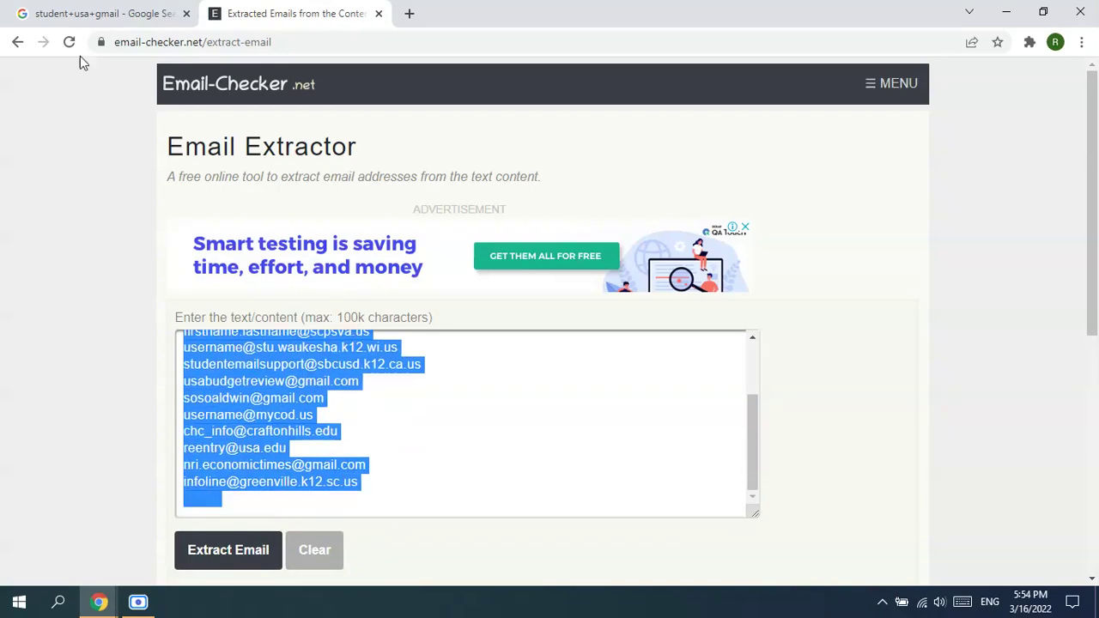
Return to the Google results for the student search and change the query to "student+usa+mail" without running it.
left_click(52, 12)
left_click(236, 139)
left_click(222, 96)
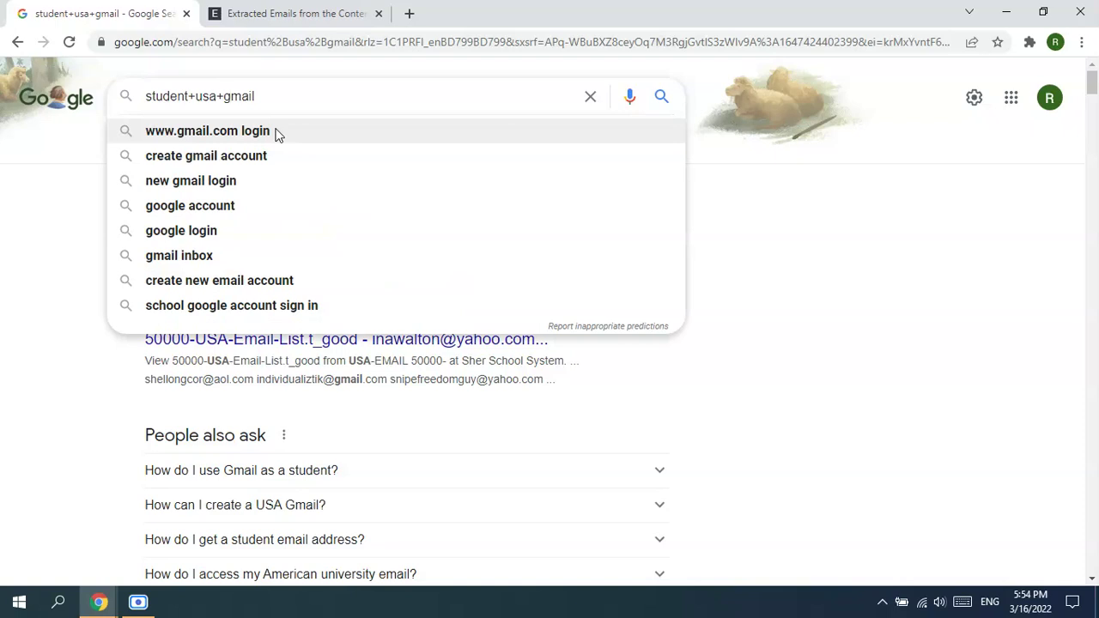
key("Delete")
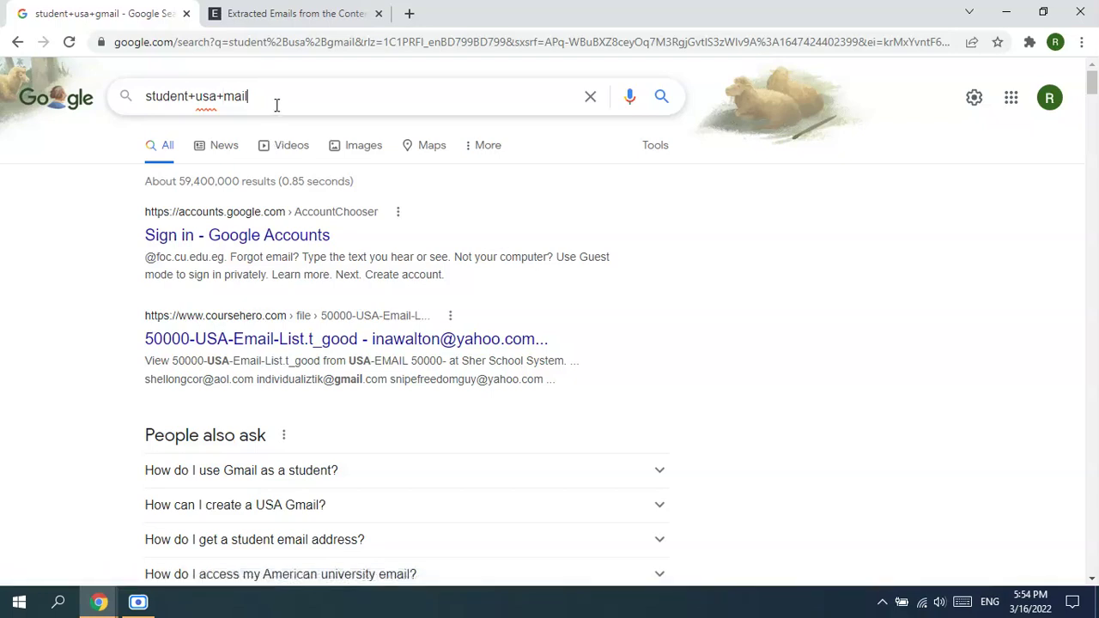
Examine how the student+usa+mail query is built, highlighting its "usa" location term and the whole phrase.
left_click_drag(194, 96, 217, 97)
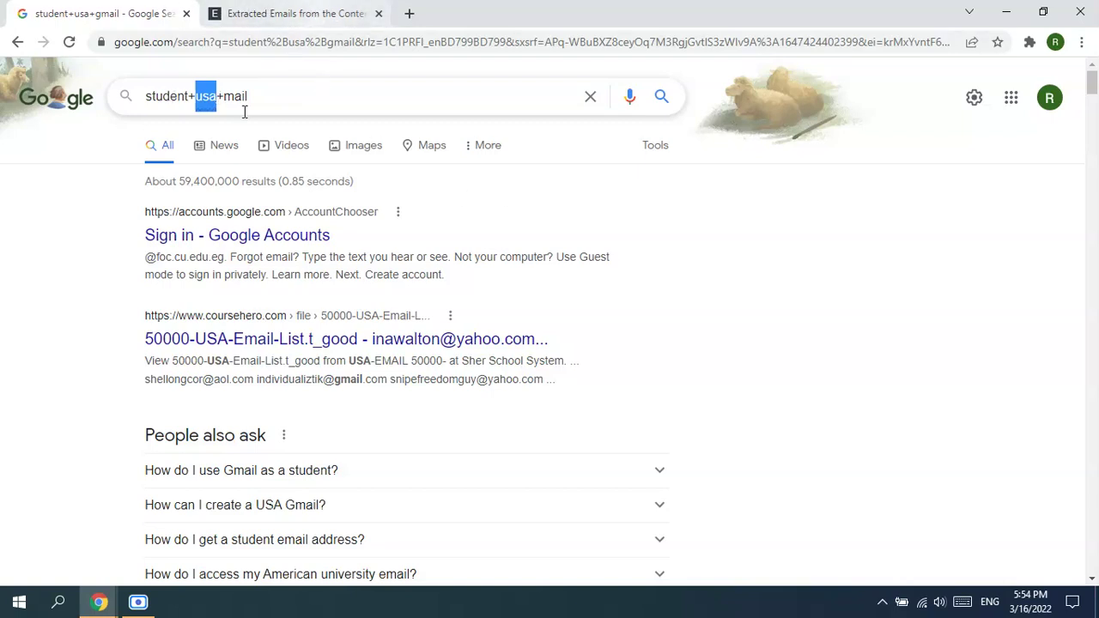
left_click(118, 153)
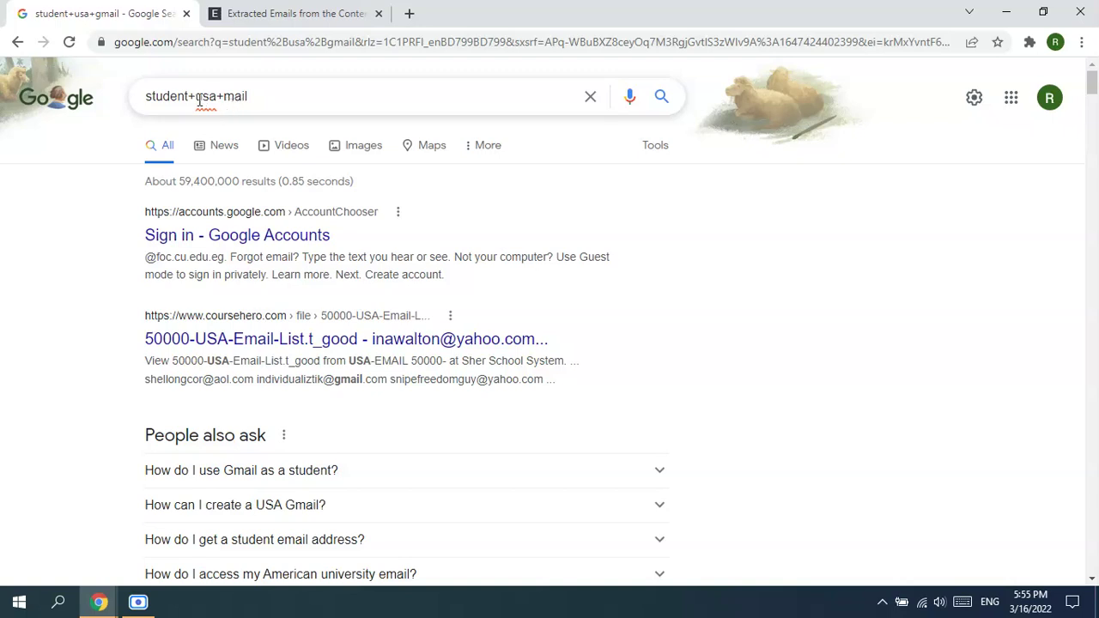
left_click_drag(188, 100, 220, 99)
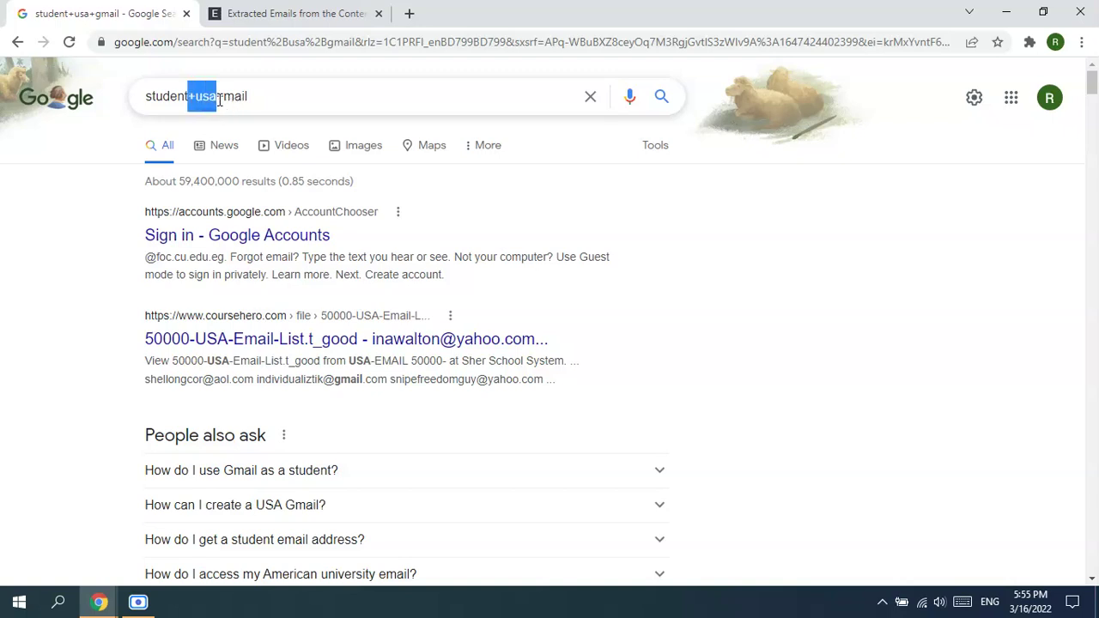
left_click(214, 99)
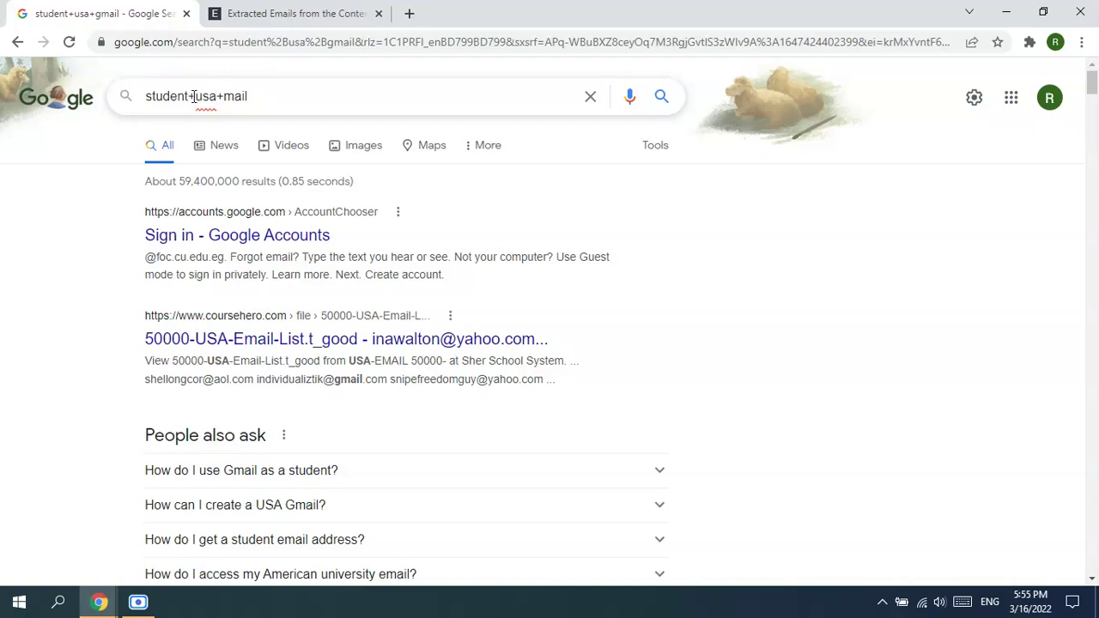
left_click_drag(194, 97, 217, 99)
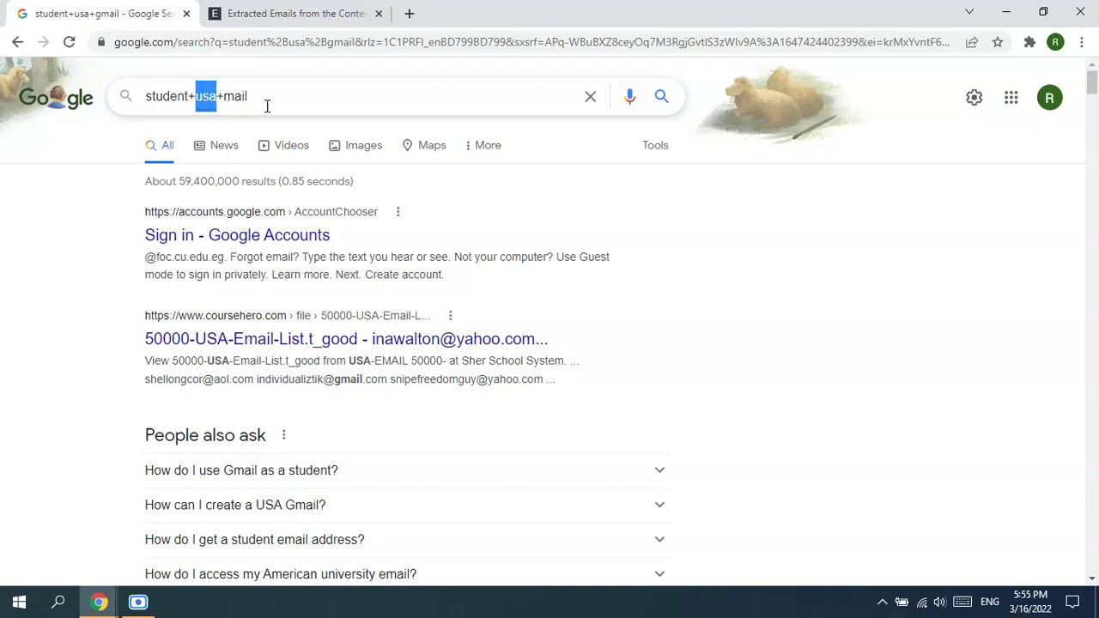
left_click(301, 102)
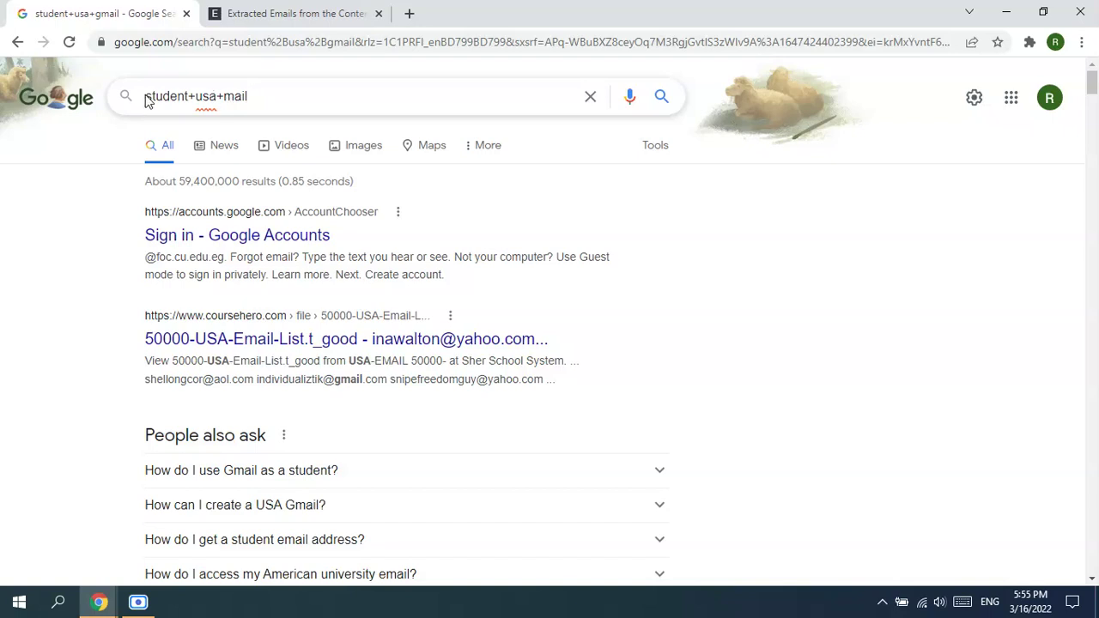
left_click_drag(148, 96, 243, 97)
left_click(272, 100)
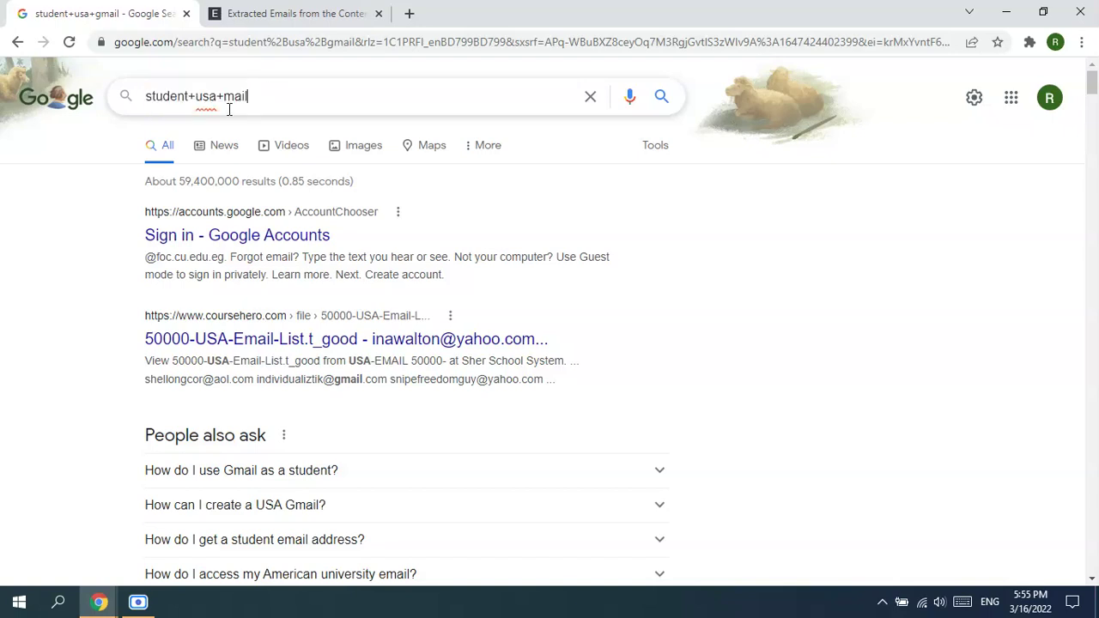